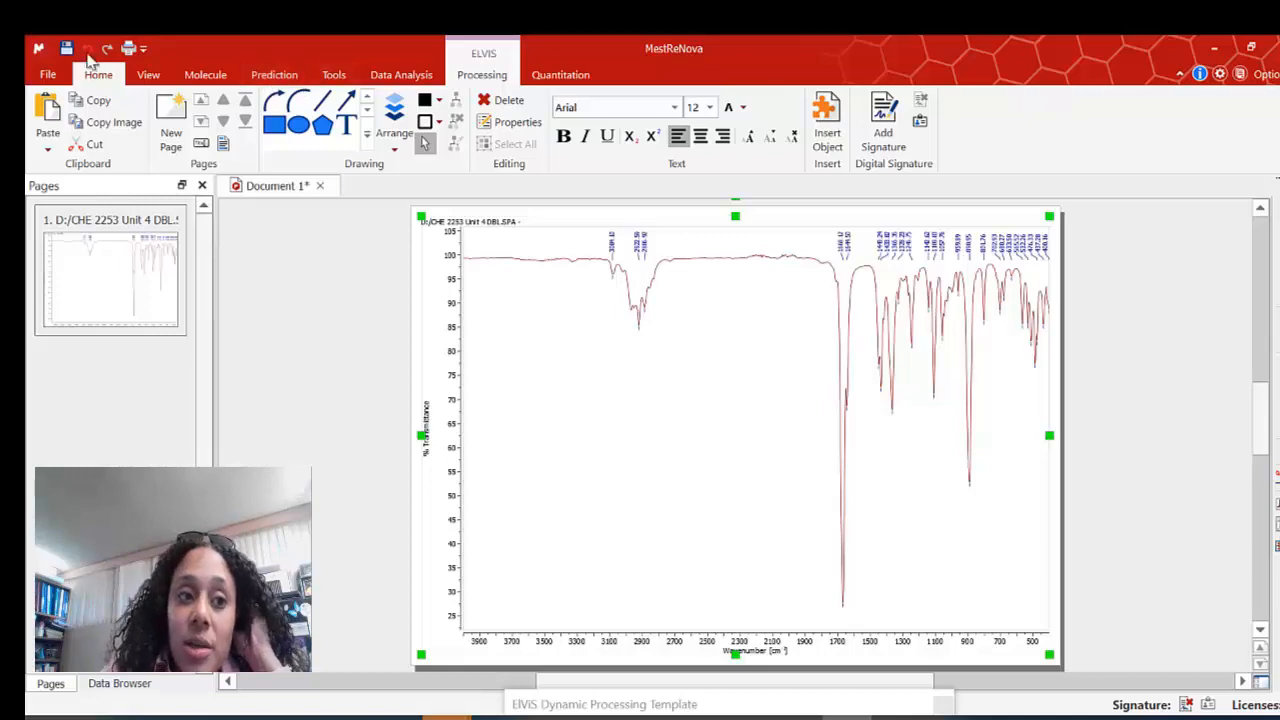
# Add a new page to the document and open the spectrum file CHE 2253 Unit 4 DBL.SPA from the USB disk.
pyautogui.click(33, 42)
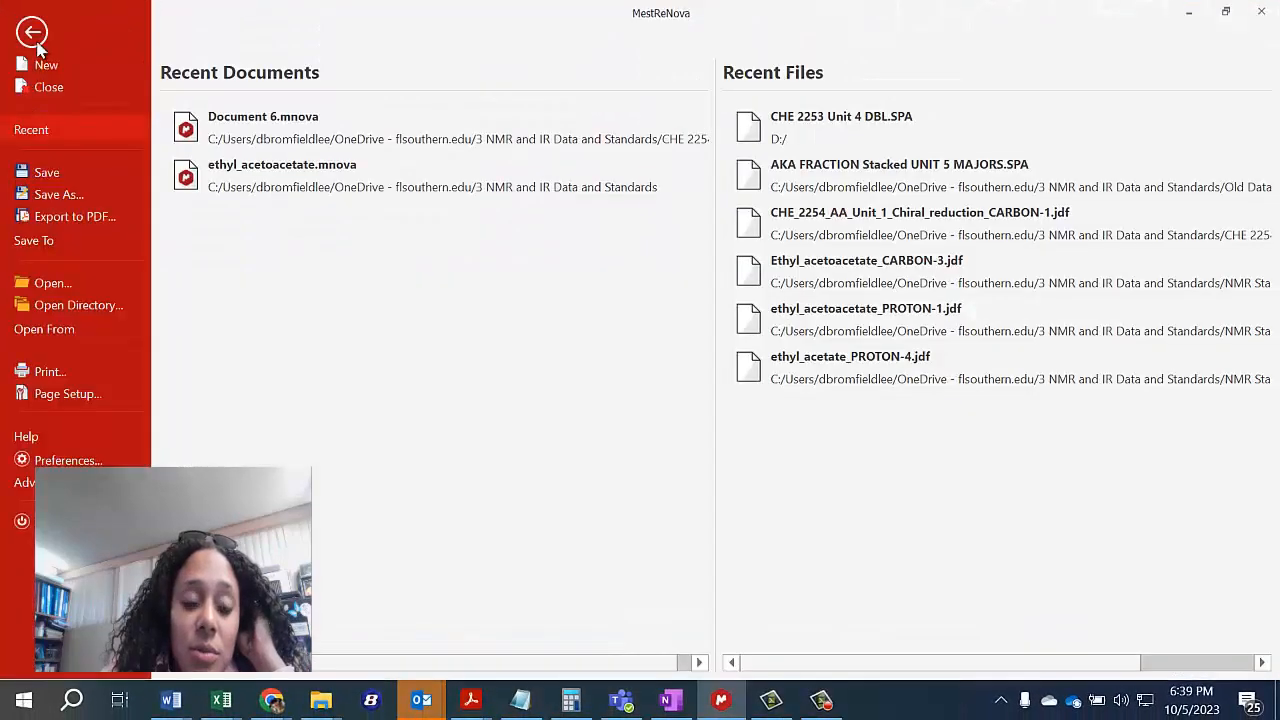
pyautogui.click(33, 30)
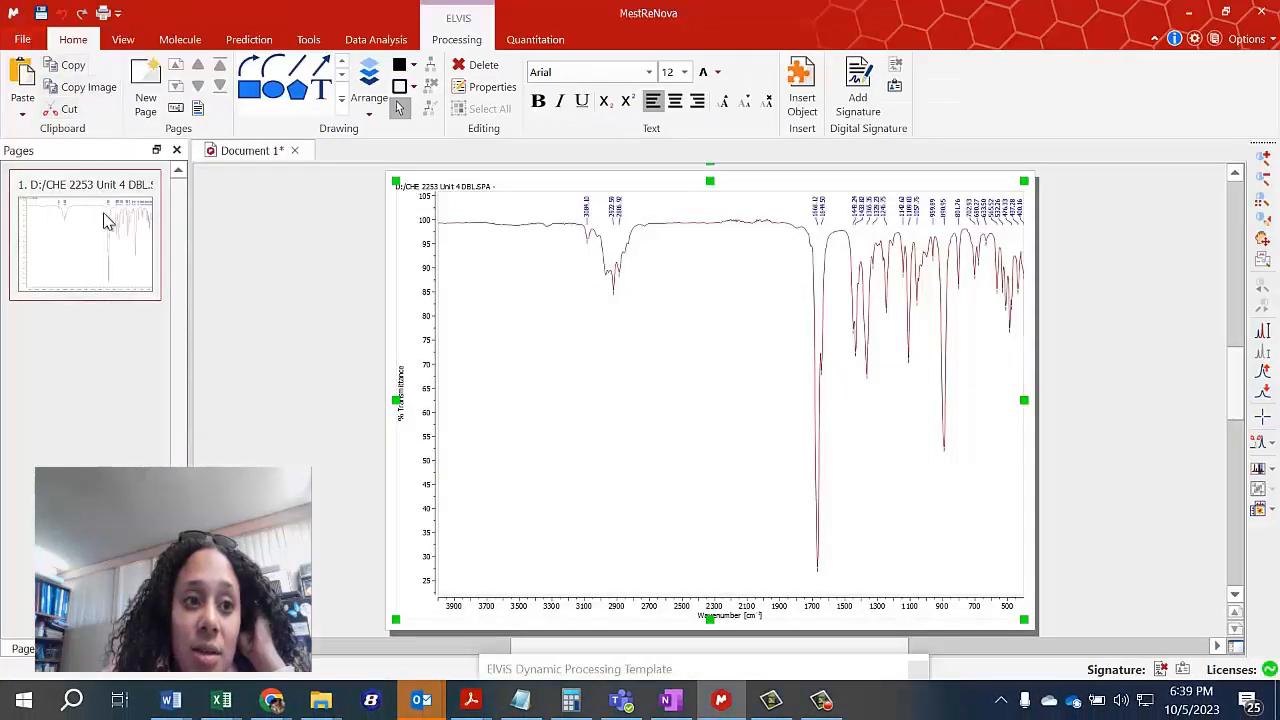
pyautogui.click(145, 100)
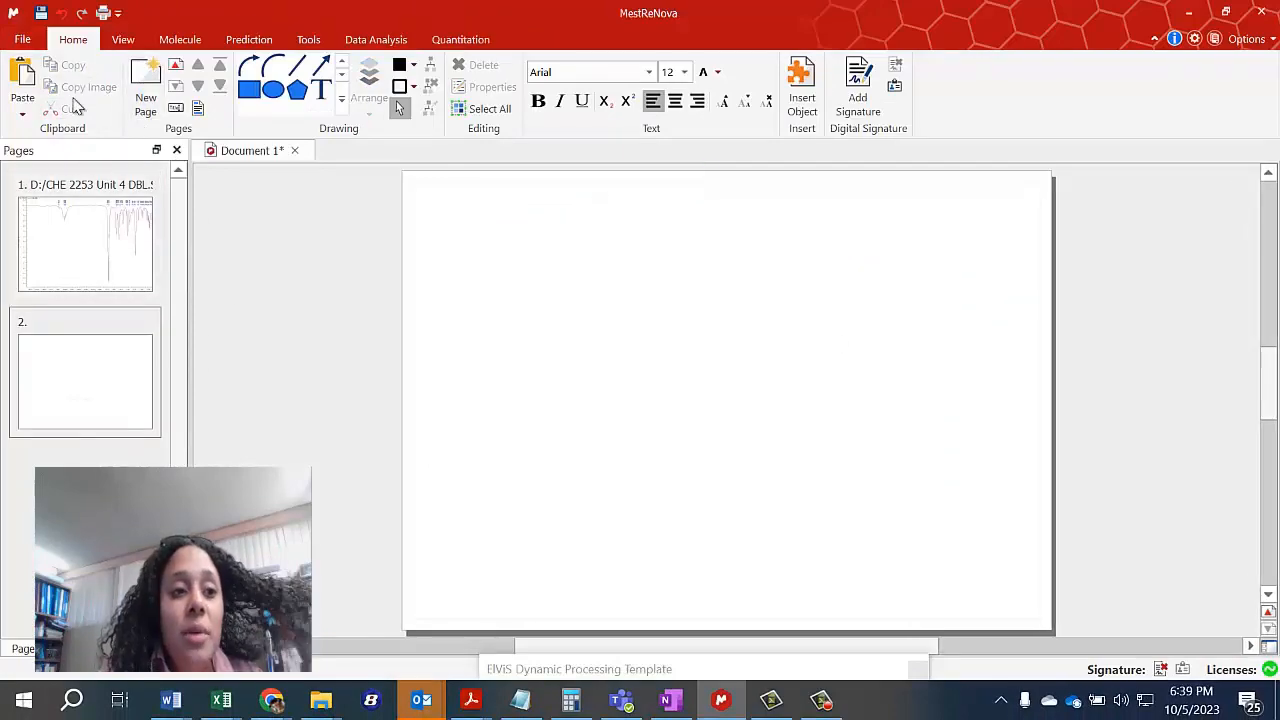
pyautogui.click(30, 42)
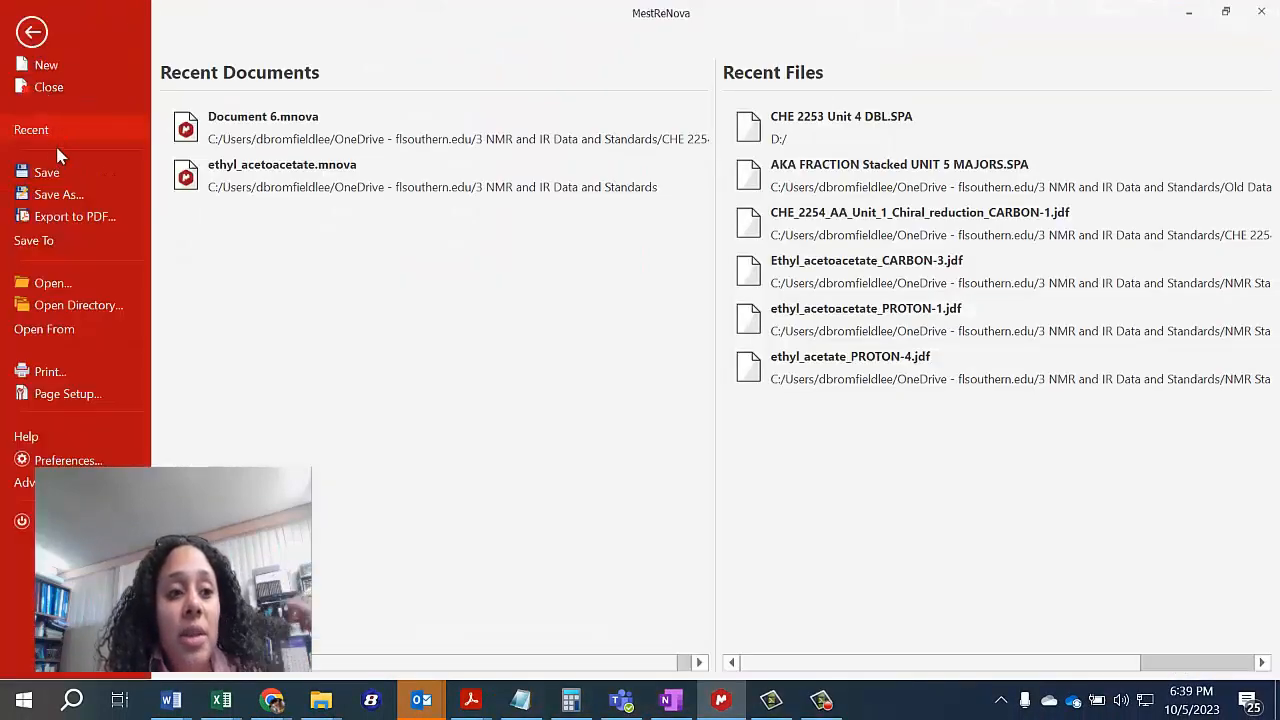
pyautogui.click(83, 331)
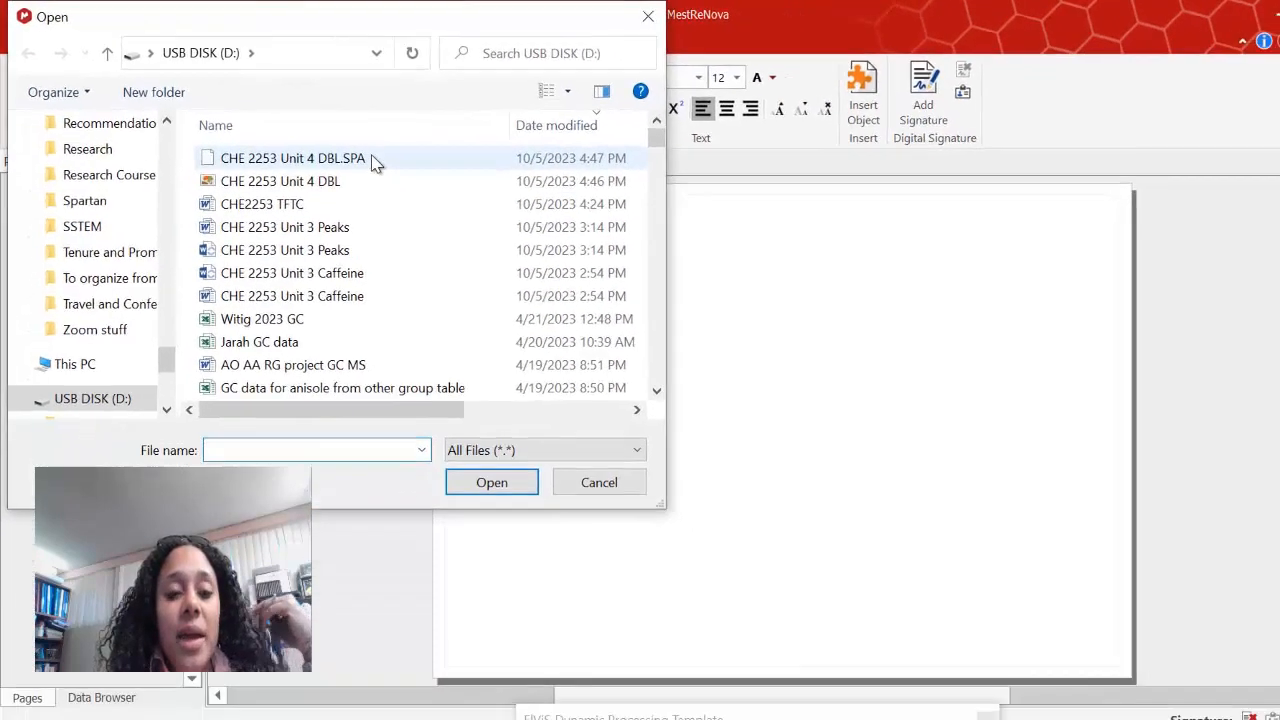
pyautogui.doubleClick(421, 181)
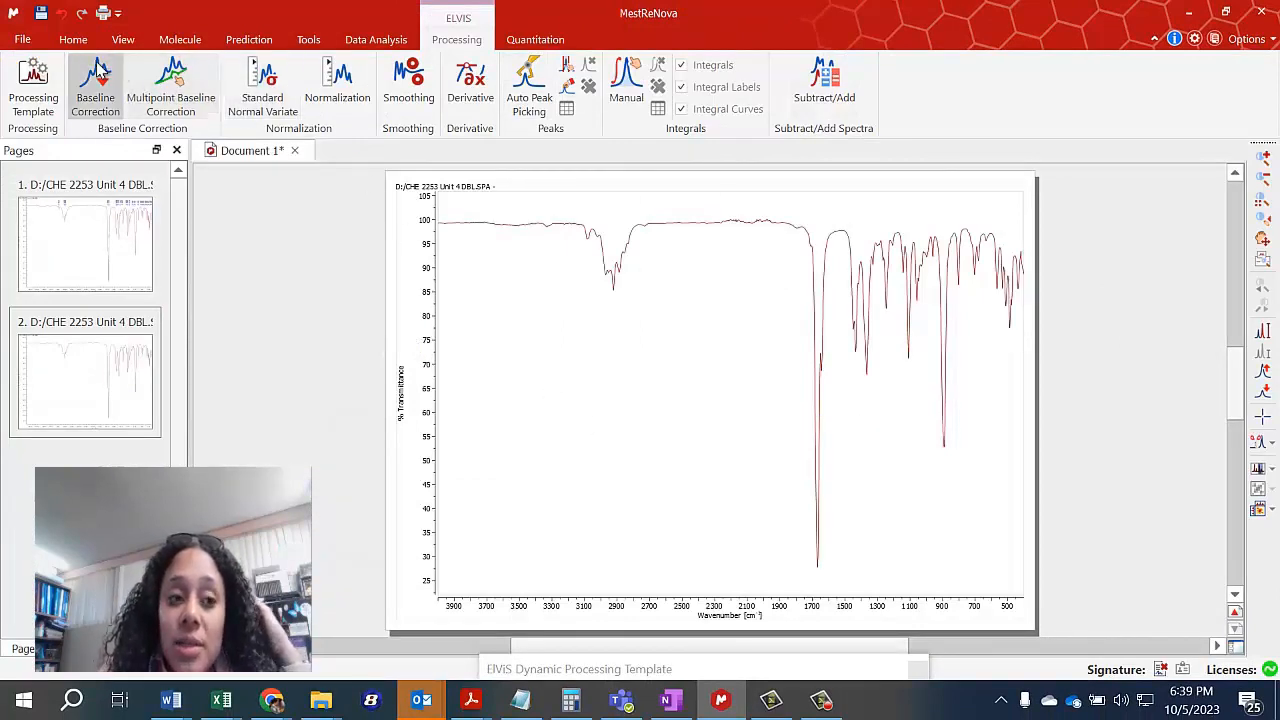
# Manually pick the spectrum peaks at 3084.10, 2952.48 and 1668.12 cm⁻¹.
pyautogui.click(566, 85)
pyautogui.click(586, 240)
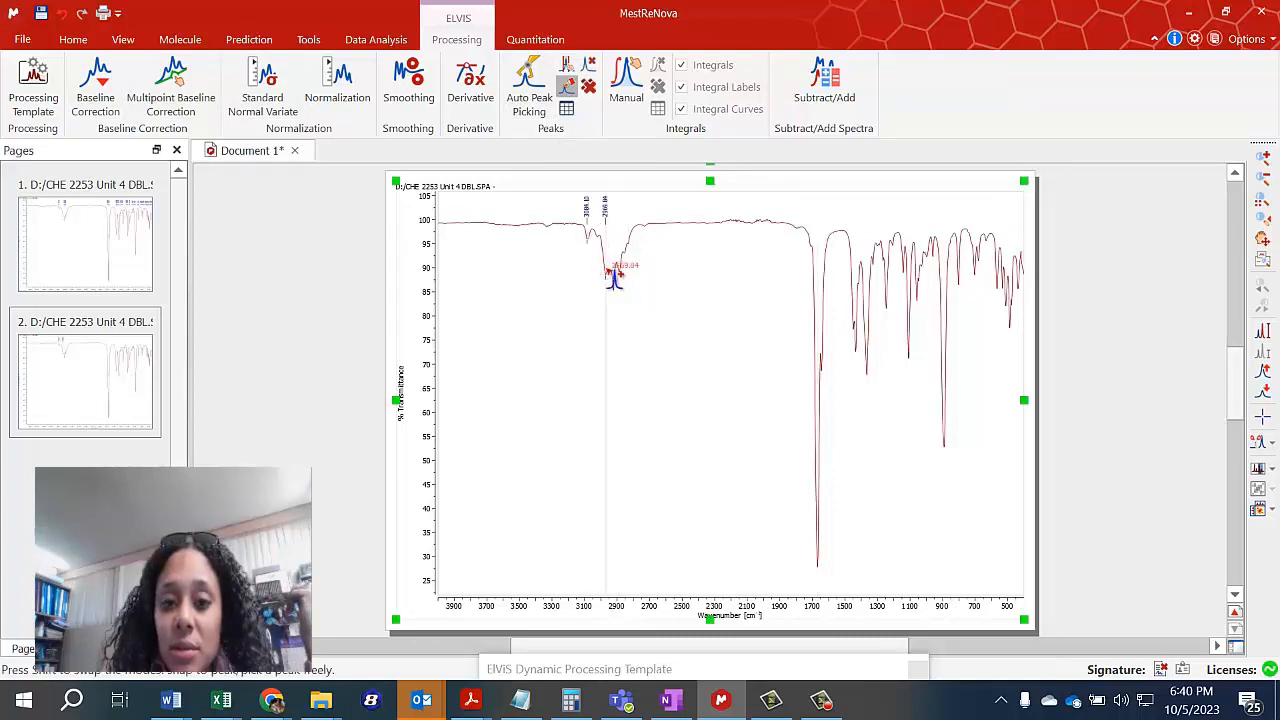
pyautogui.click(607, 276)
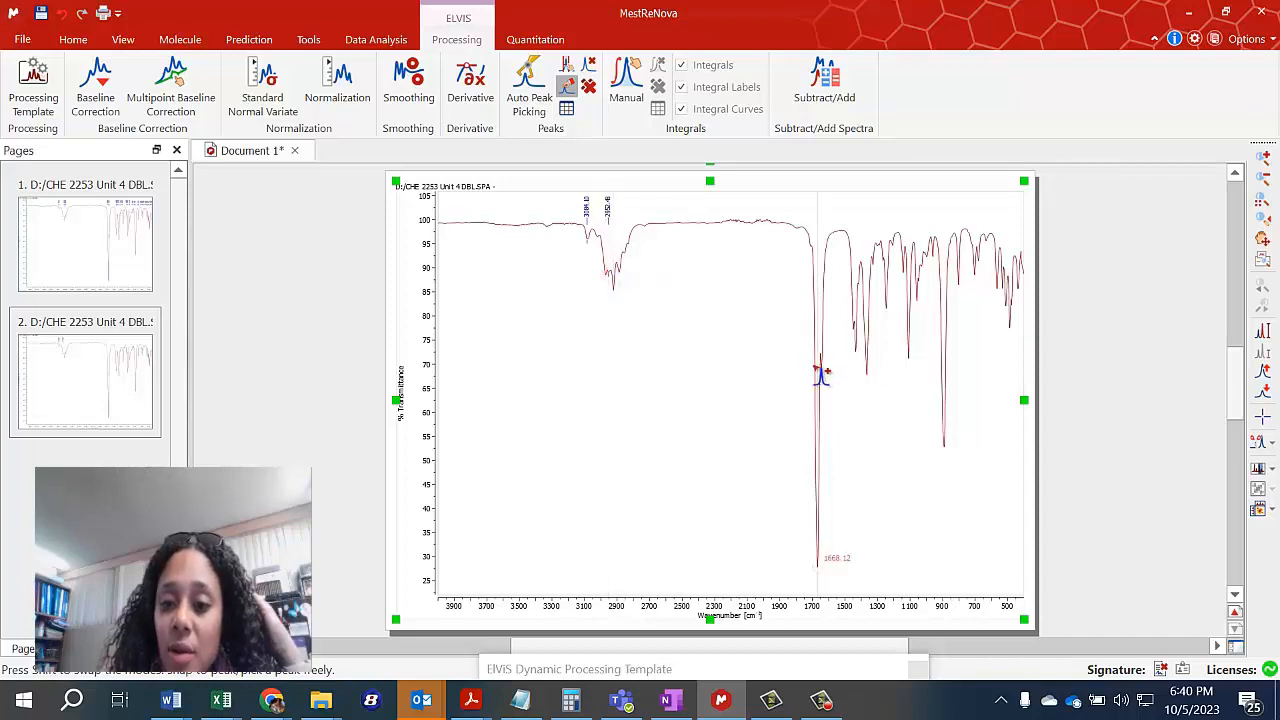
# Run Auto Peak Picking on the spectrum and set its sensitivity to 2.39 in the processing template.
pyautogui.click(529, 90)
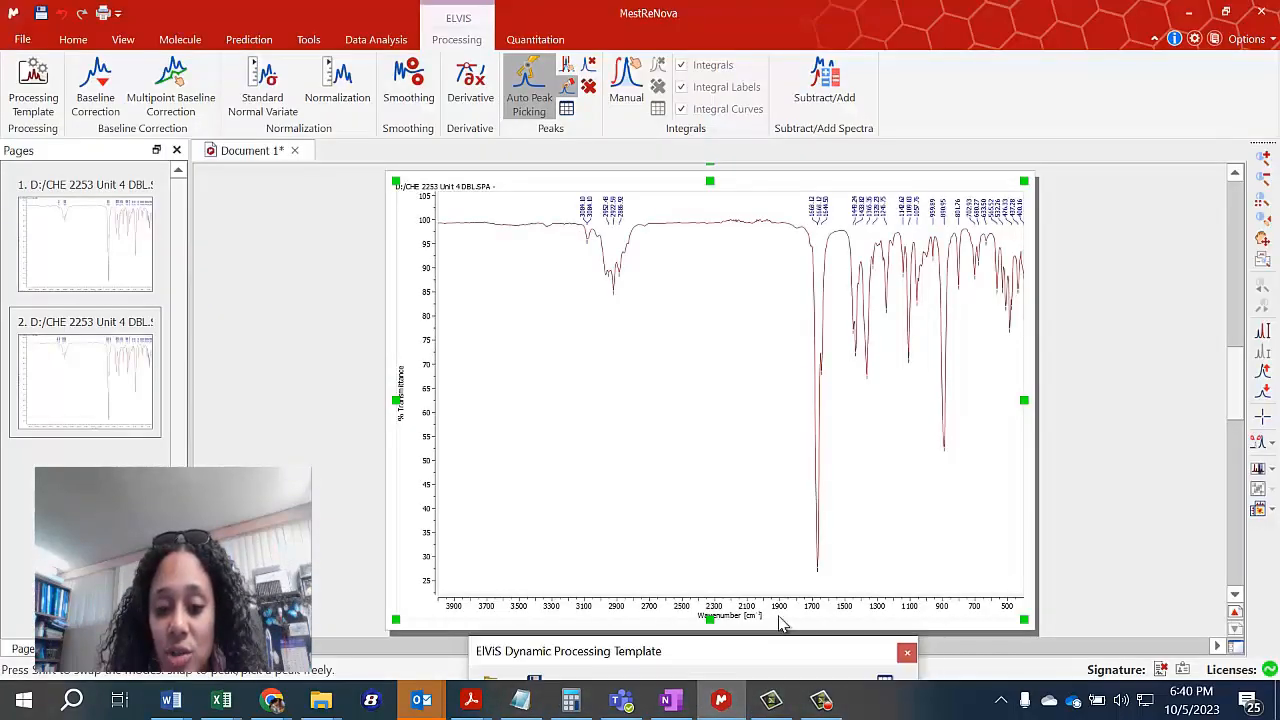
pyautogui.click(806, 660)
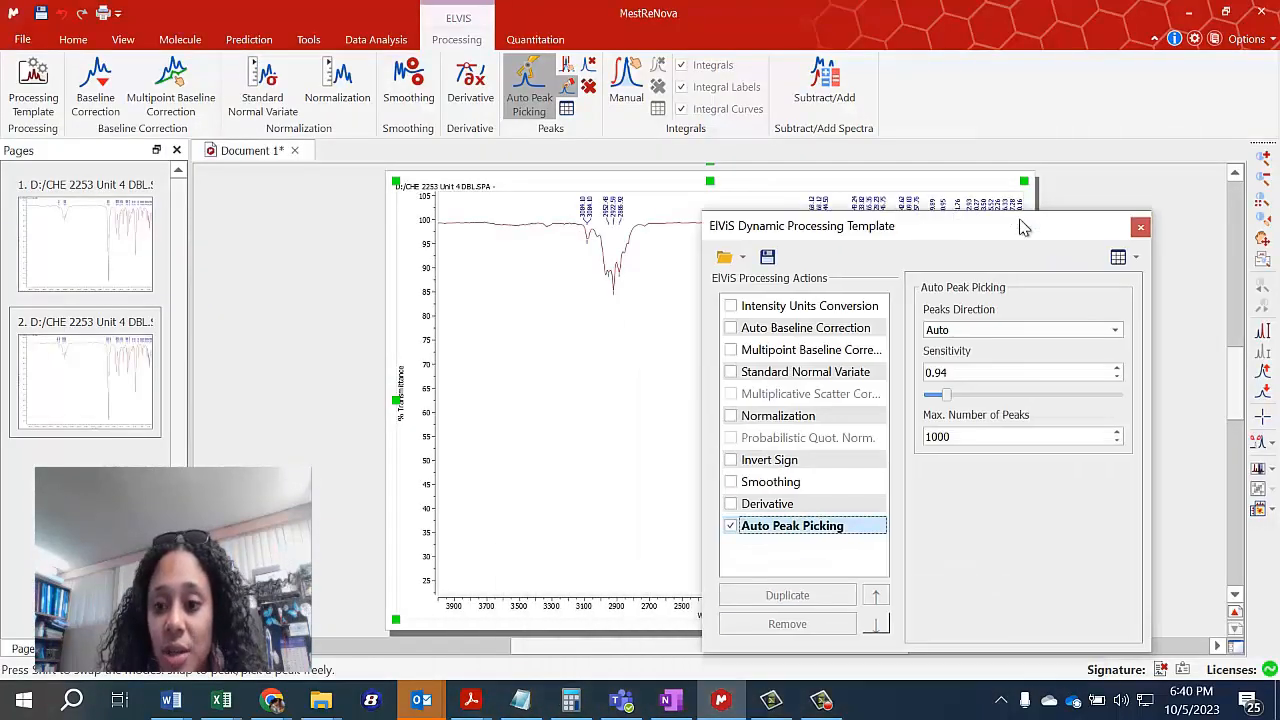
pyautogui.click(1117, 369)
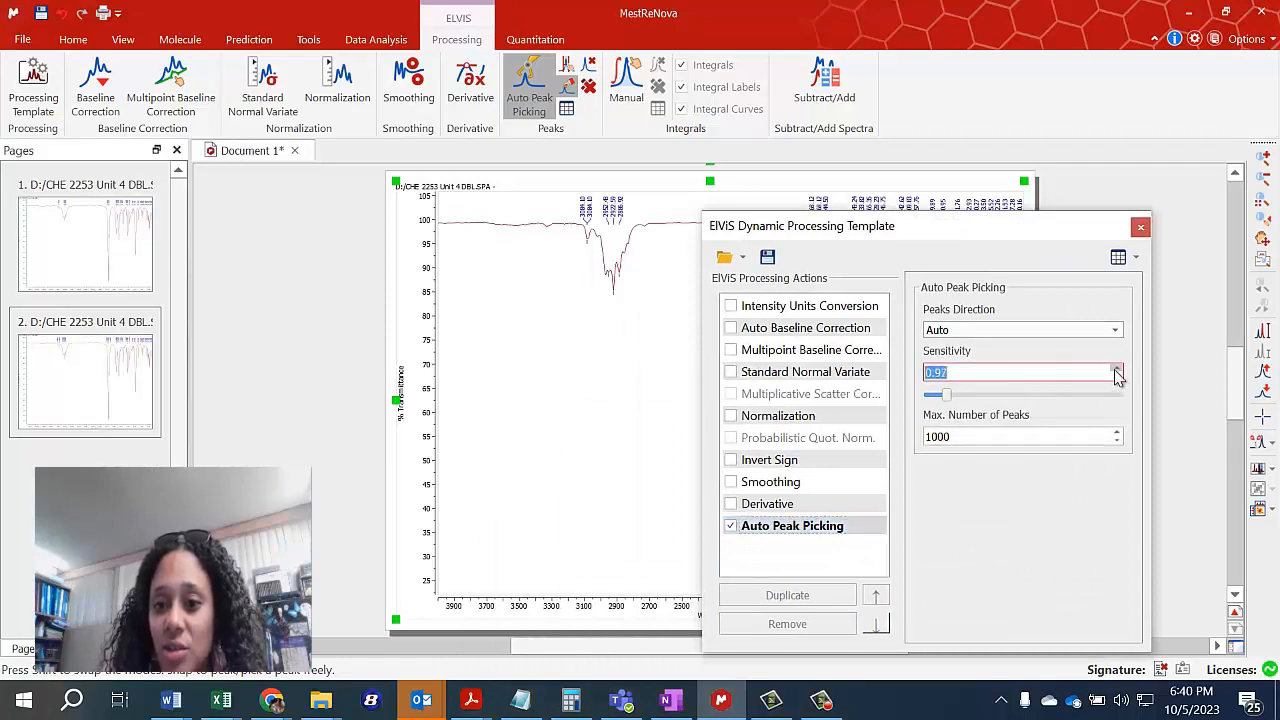
pyautogui.click(1116, 378)
pyautogui.click(1116, 378)
pyautogui.click(1116, 378)
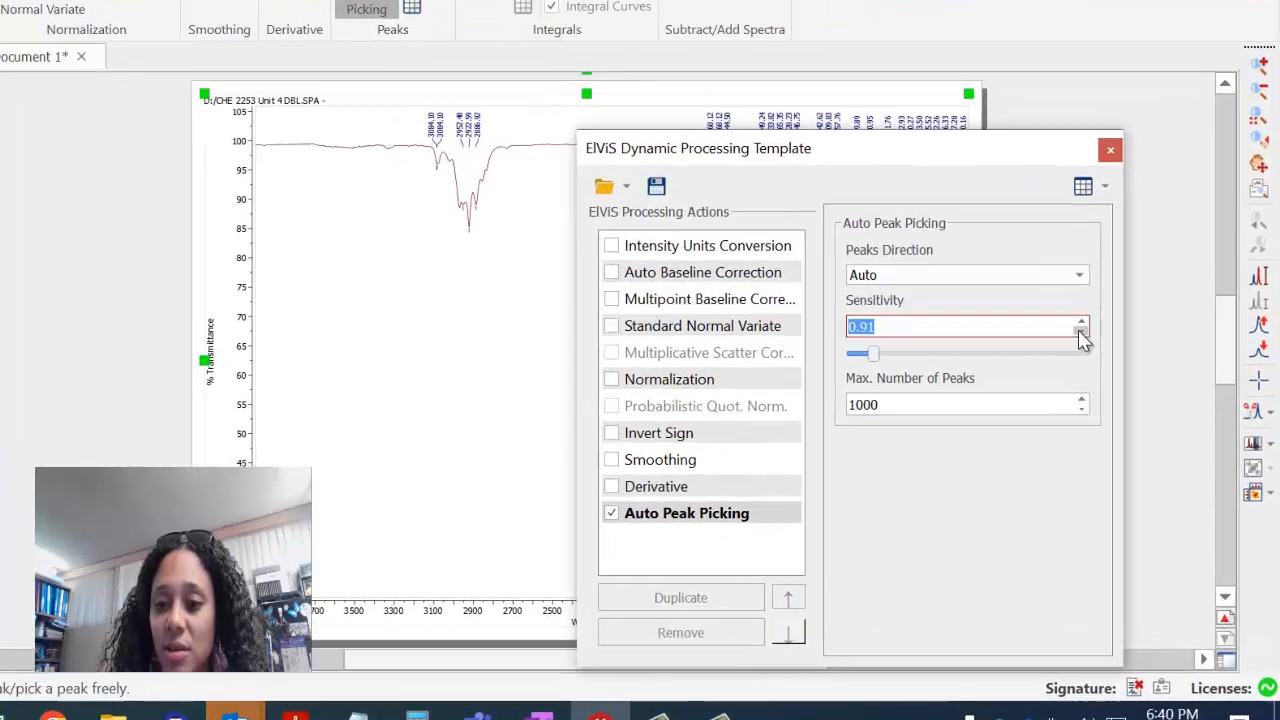
pyautogui.click(1116, 378)
pyautogui.click(1116, 378)
pyautogui.click(1116, 378)
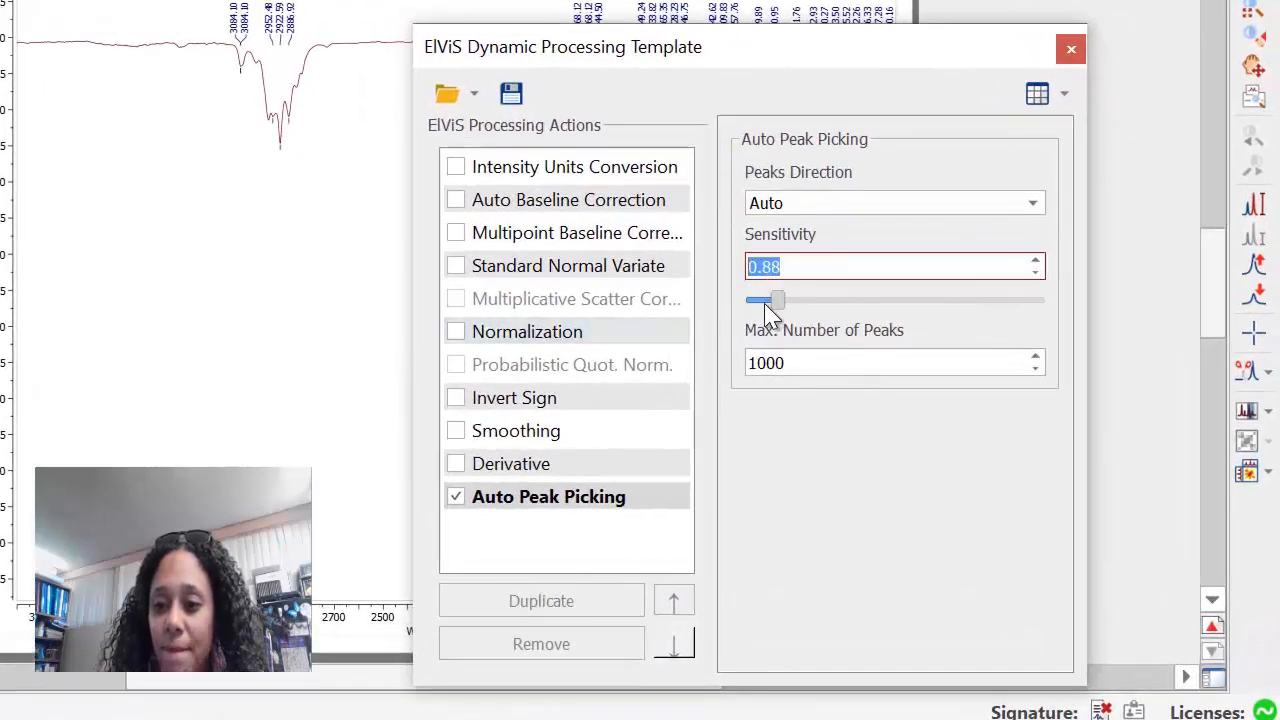
pyautogui.moveTo(772, 306); pyautogui.dragTo(840, 300)
pyautogui.moveTo(766, 54); pyautogui.dragTo(705, 226)
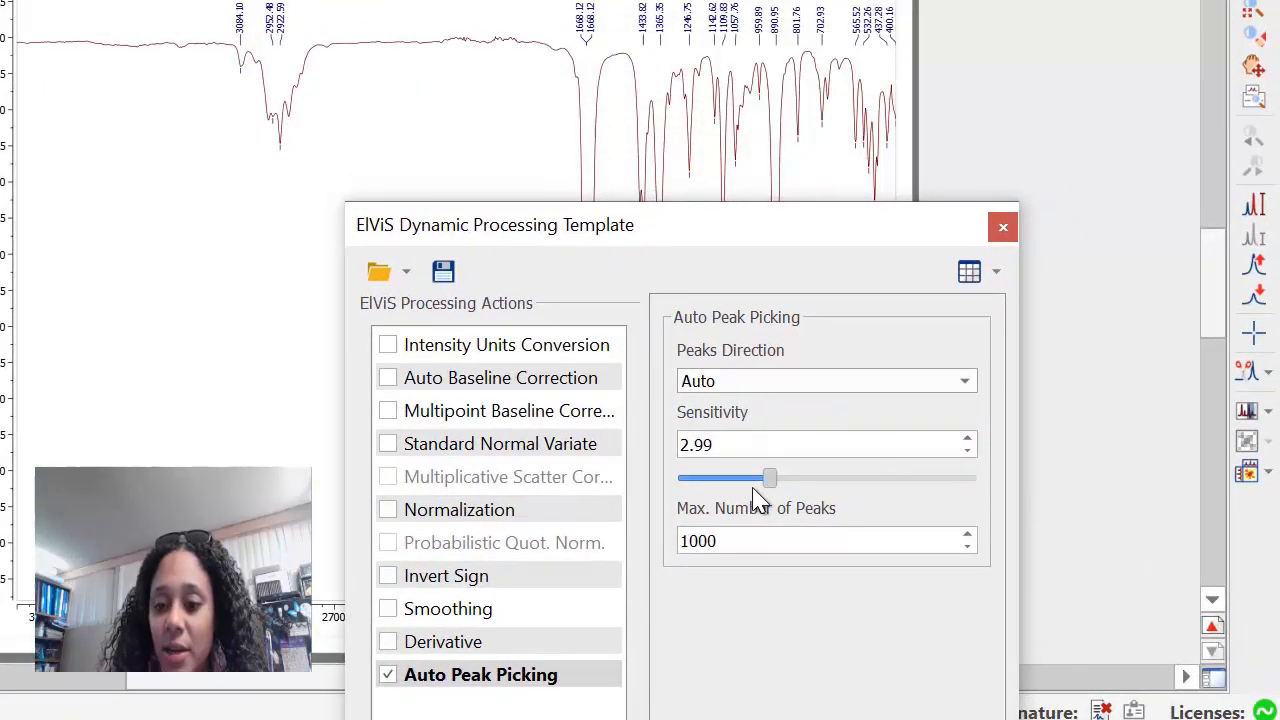
pyautogui.moveTo(770, 476)
pyautogui.mouseDown()
pyautogui.moveTo(923, 476)
pyautogui.moveTo(845, 467)
pyautogui.moveTo(751, 474)
pyautogui.moveTo(757, 486)
pyautogui.mouseUp()
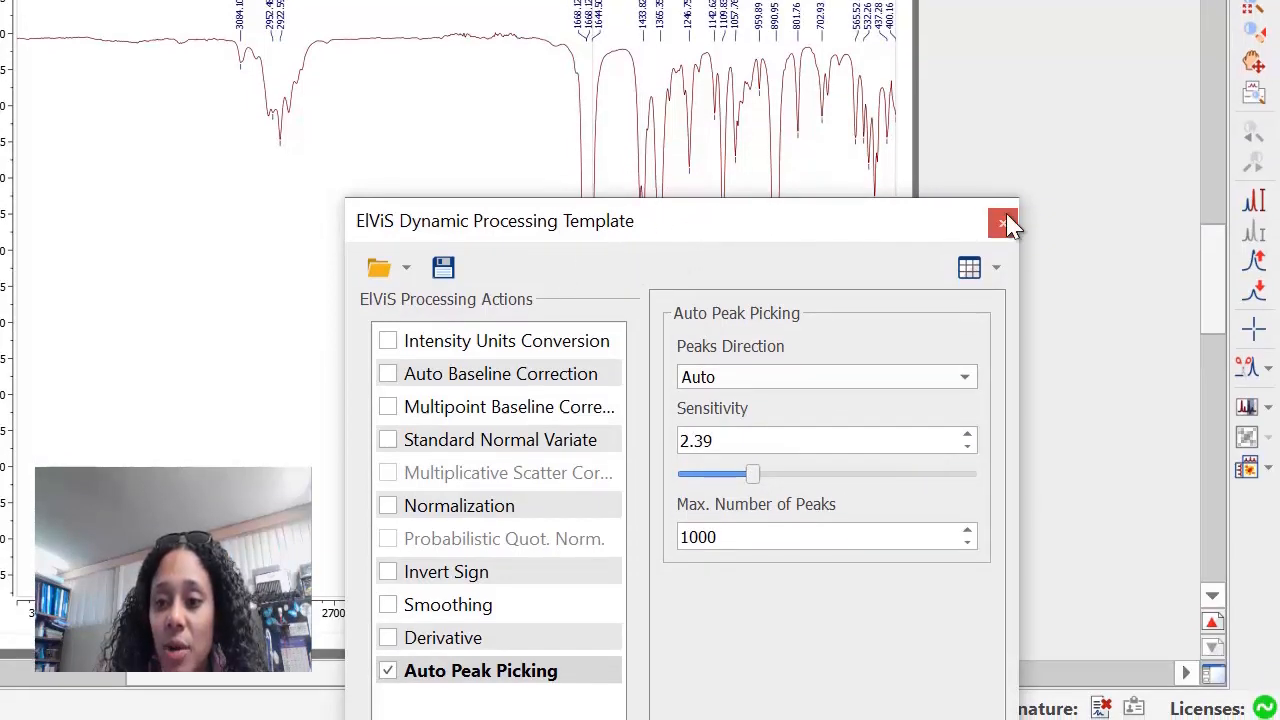
pyautogui.click(1003, 227)
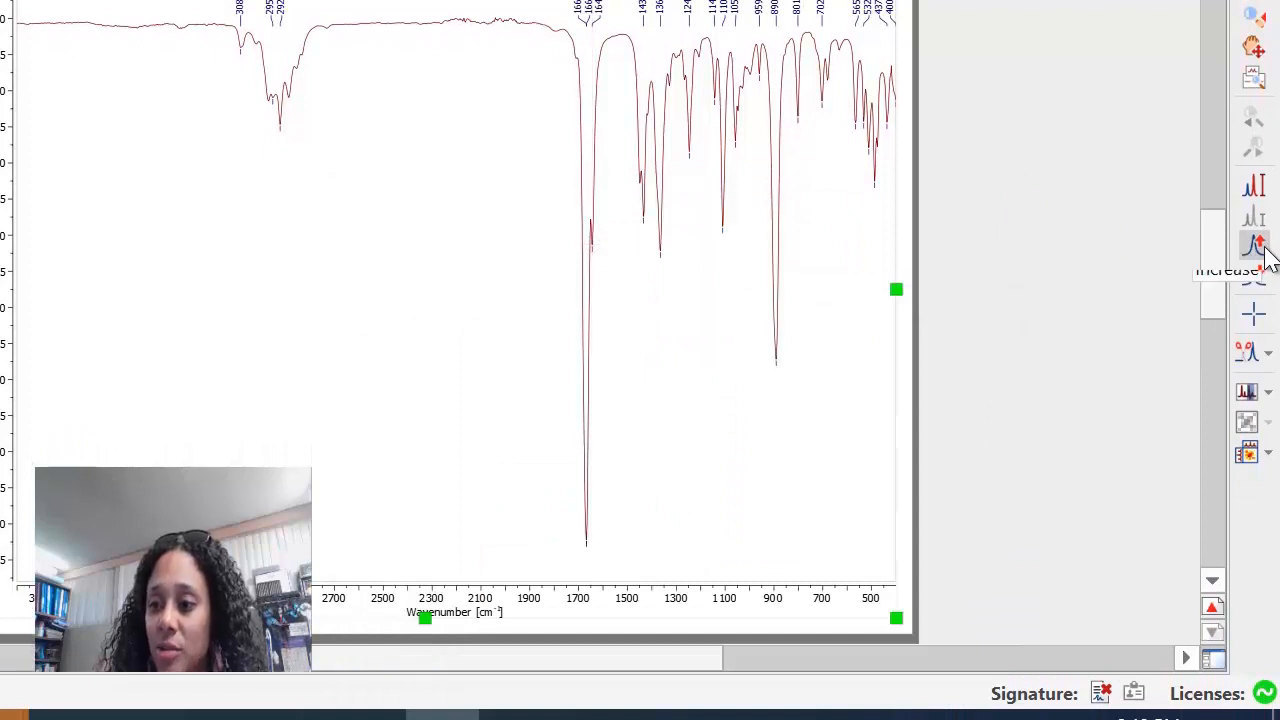
# Turn on the crosshair for reading positions on the spectrum and dismiss its cursor information window.
pyautogui.click(1258, 320)
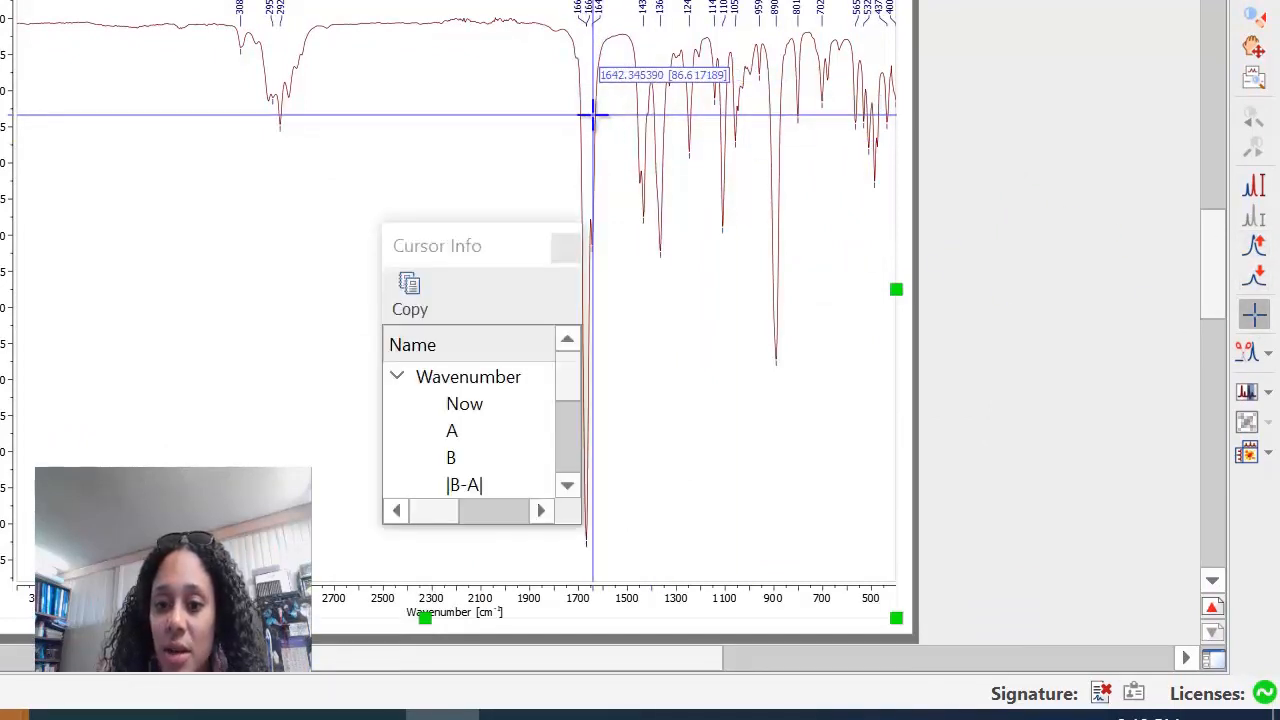
pyautogui.click(566, 246)
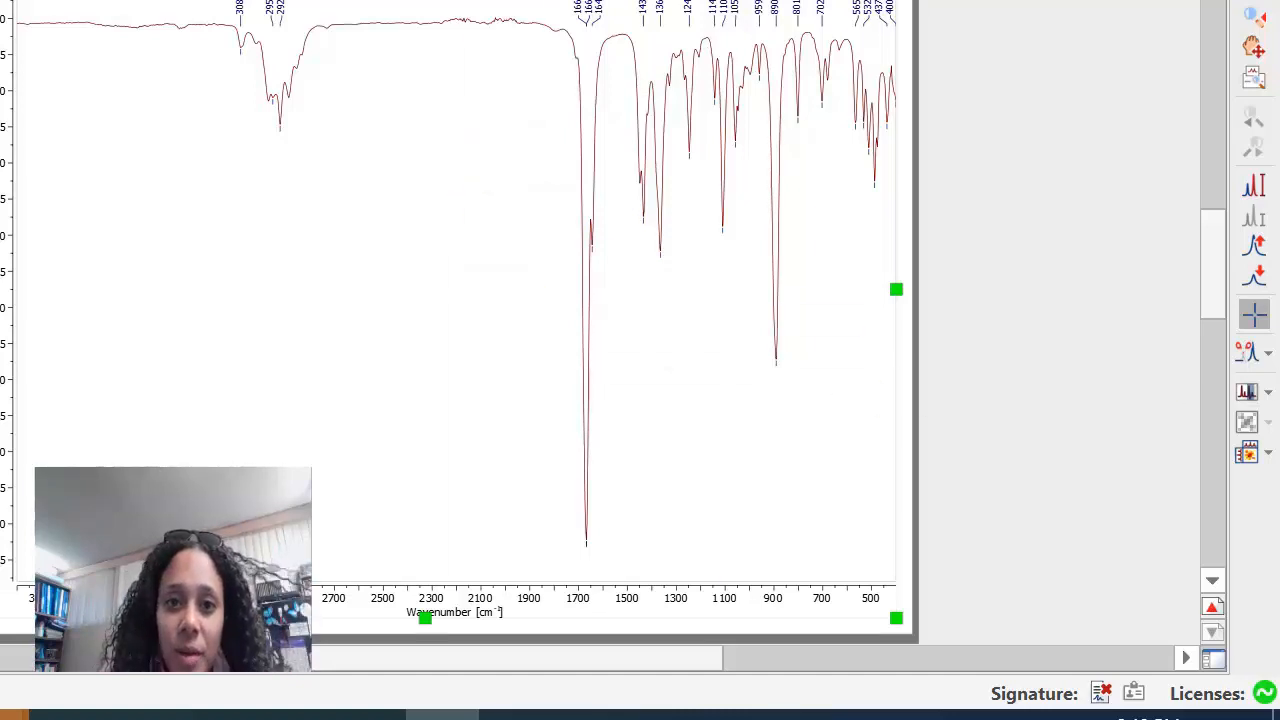
# Enlarge the peaks table, widen its Center column and look through the full list of picked peaks.
pyautogui.moveTo(657, 126); pyautogui.dragTo(138, 151)
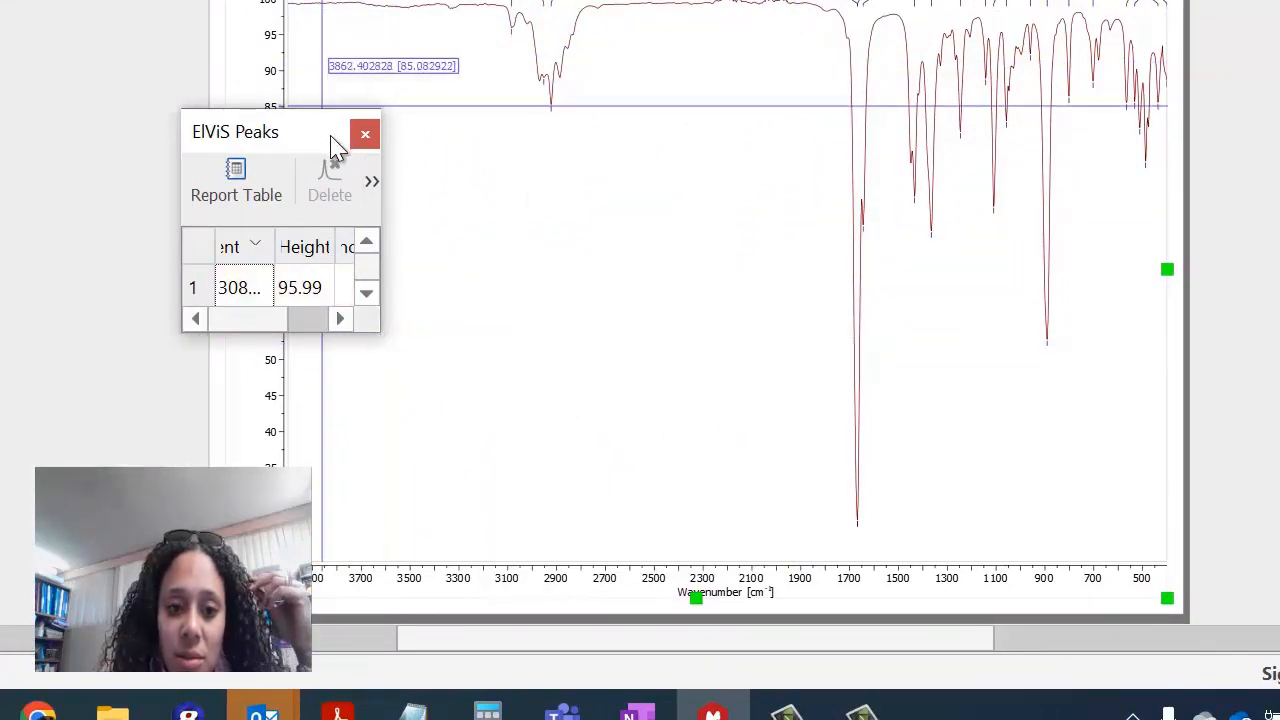
pyautogui.moveTo(378, 171); pyautogui.dragTo(1097, 194)
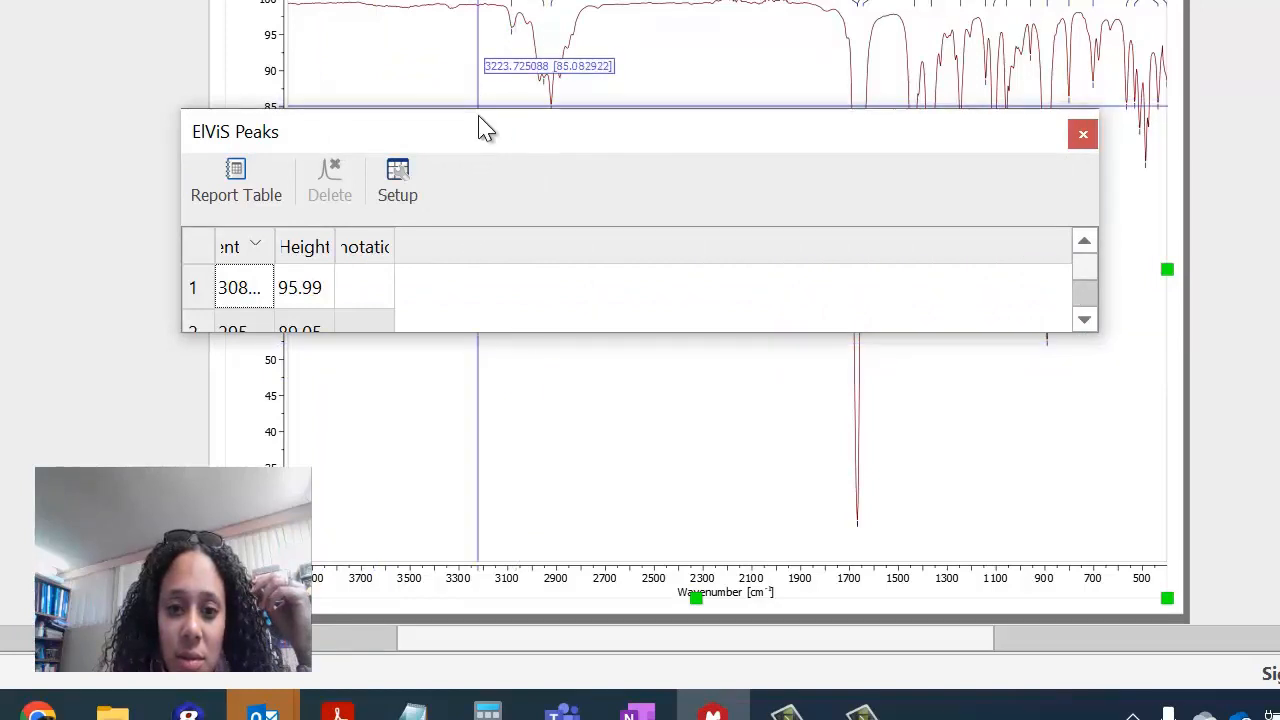
pyautogui.moveTo(493, 335); pyautogui.dragTo(490, 563)
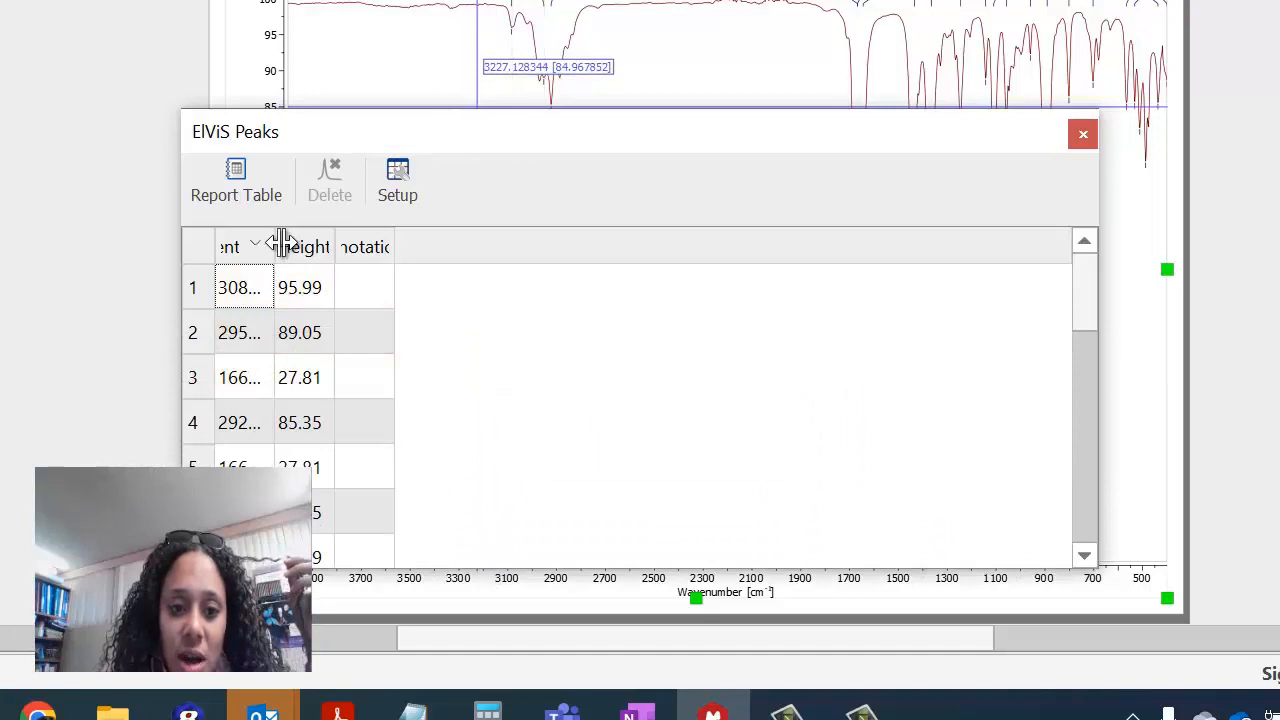
pyautogui.moveTo(277, 245); pyautogui.dragTo(531, 247)
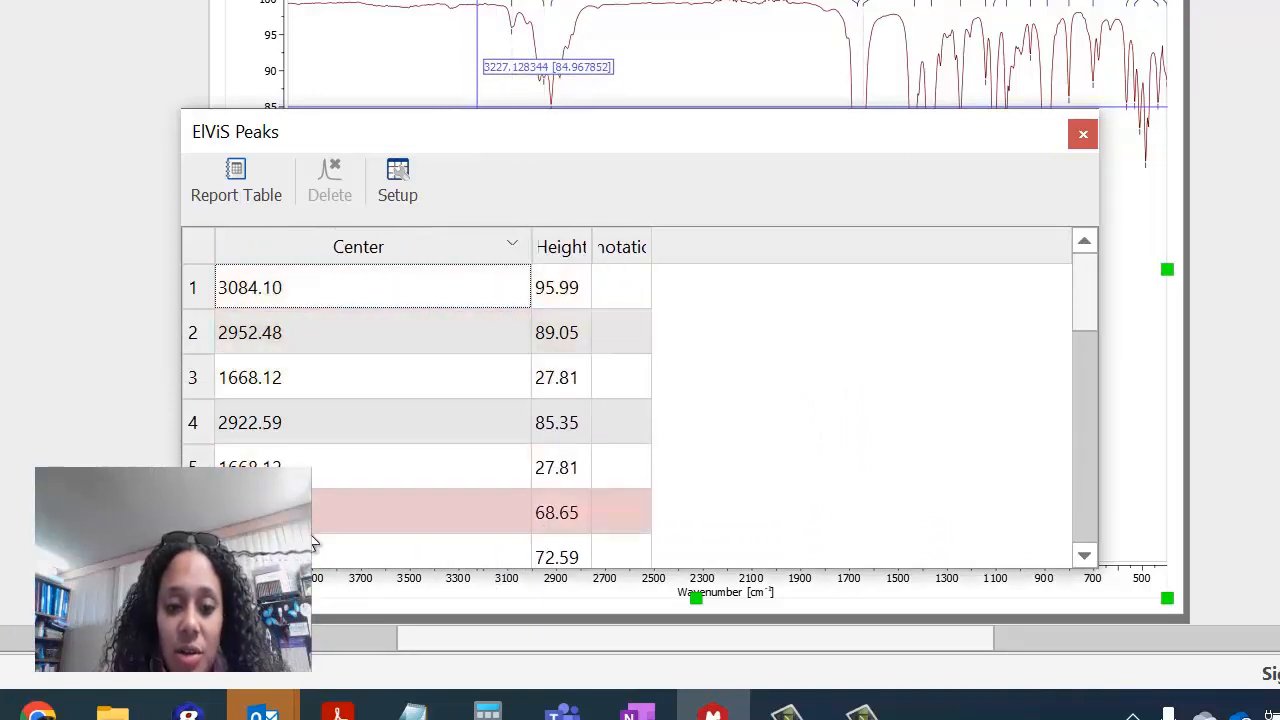
pyautogui.scroll(-1, 316, 534)
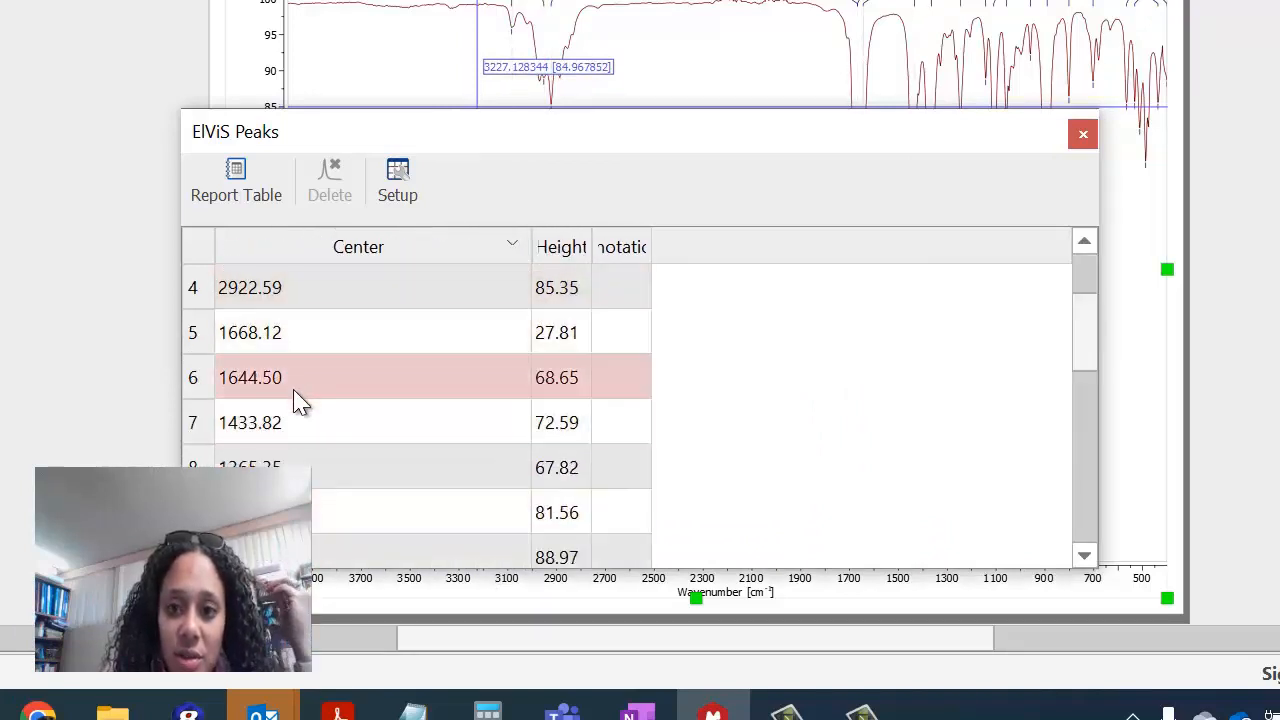
pyautogui.scroll(-4, 550, 450)
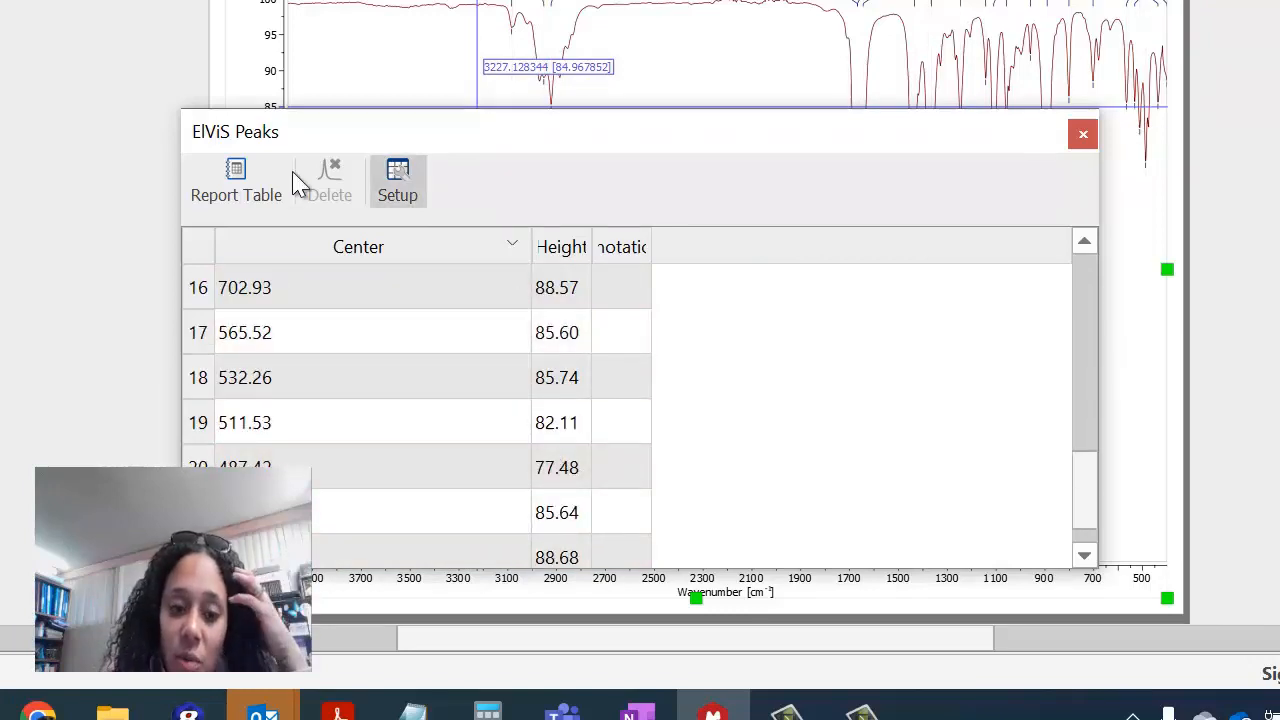
# Insert a report table of all peaks on the page, plus a second one for the peaks from 702.93 to 400.16.
pyautogui.click(230, 184)
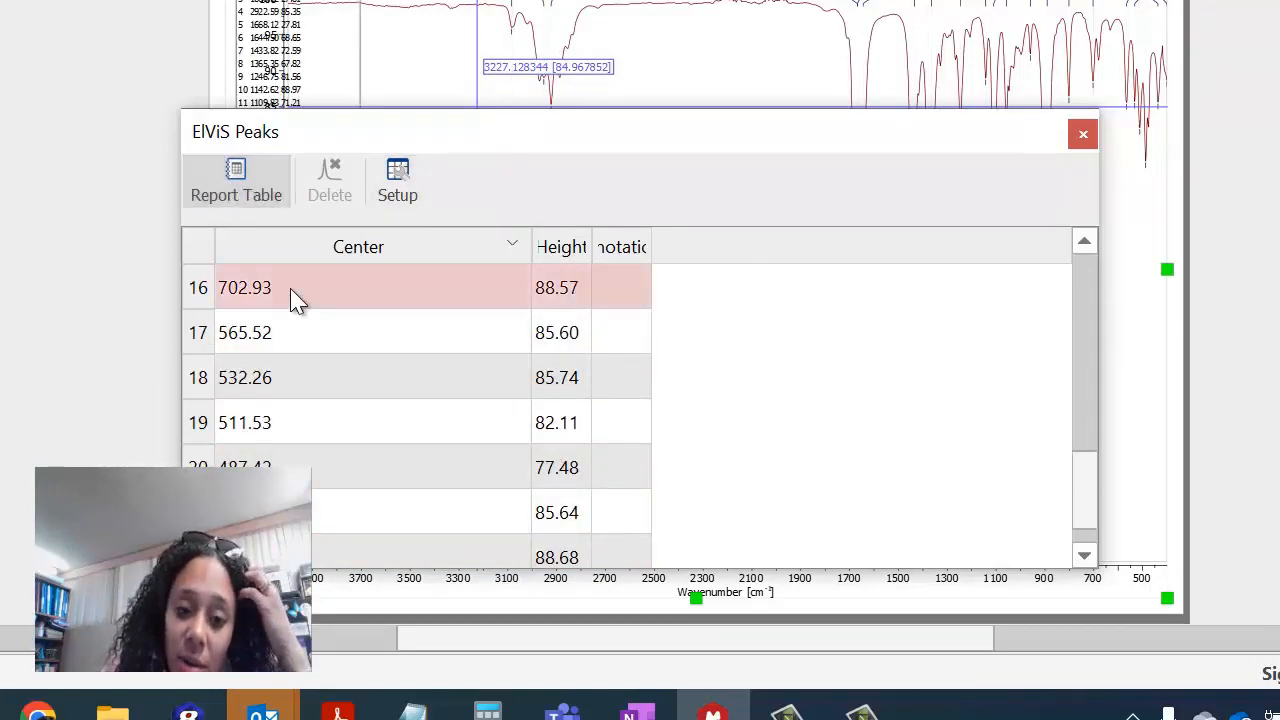
pyautogui.moveTo(288, 285); pyautogui.dragTo(640, 628)
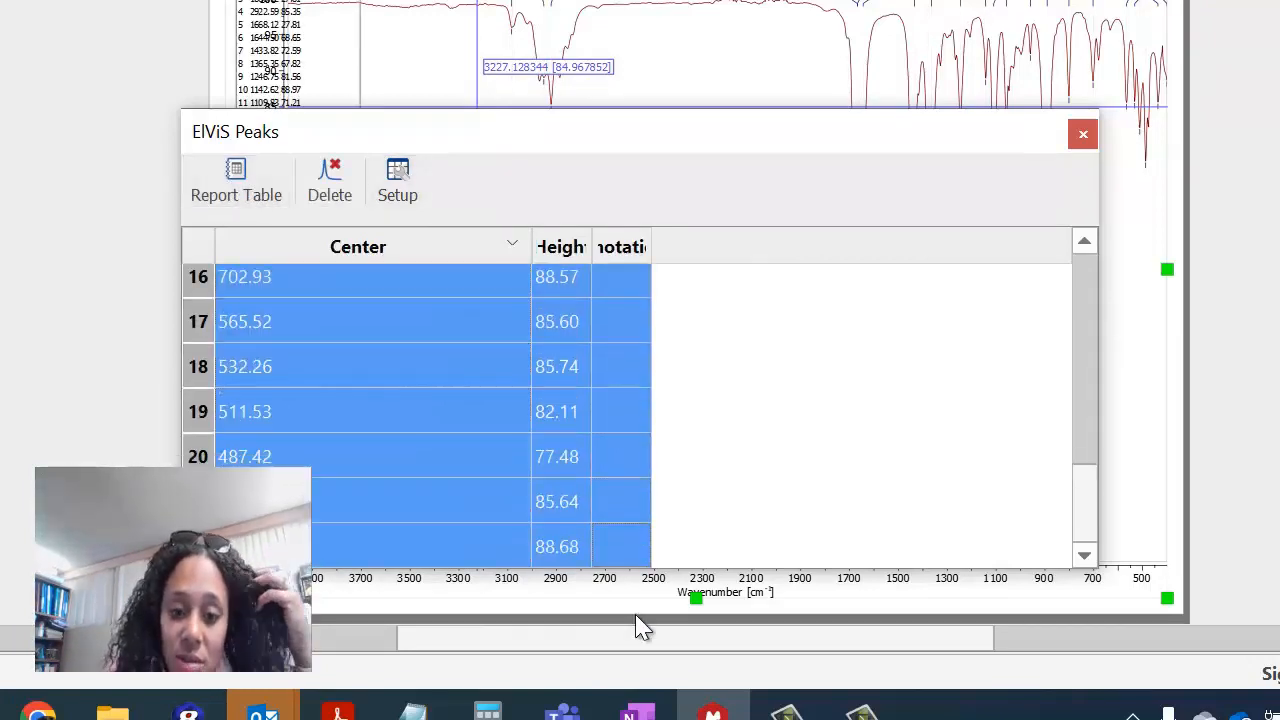
pyautogui.rightClick(467, 384)
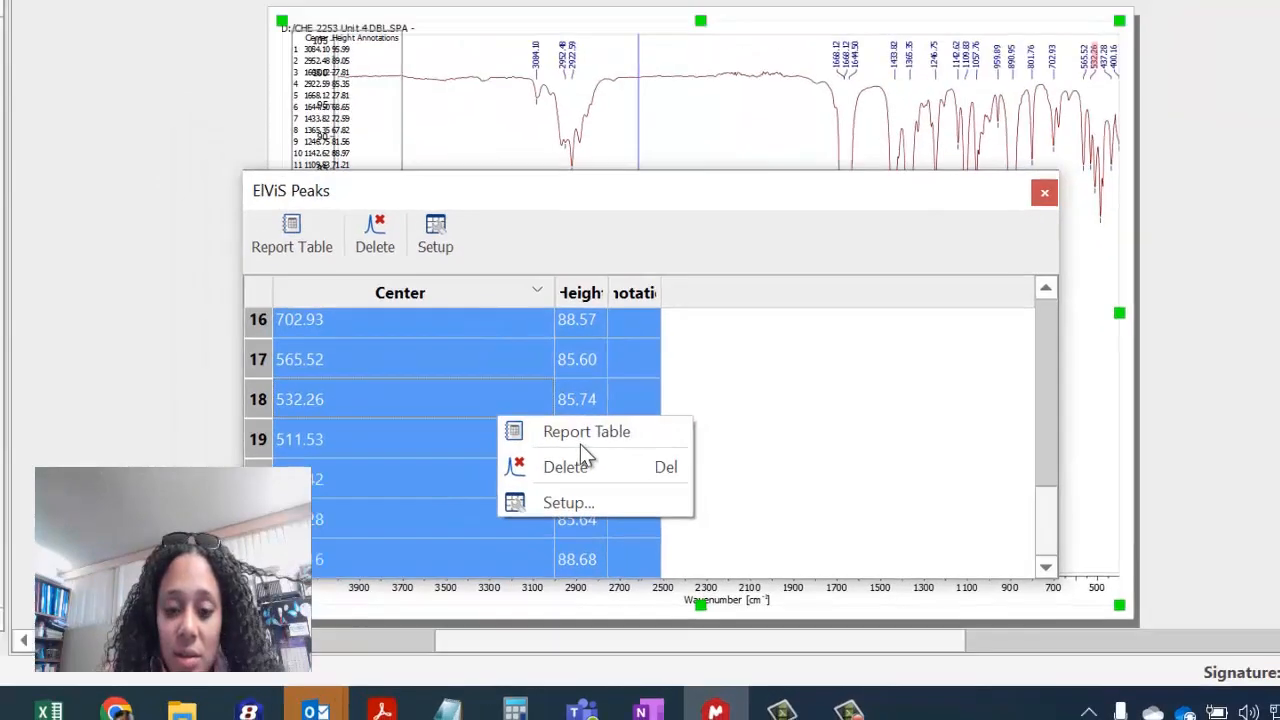
pyautogui.click(580, 443)
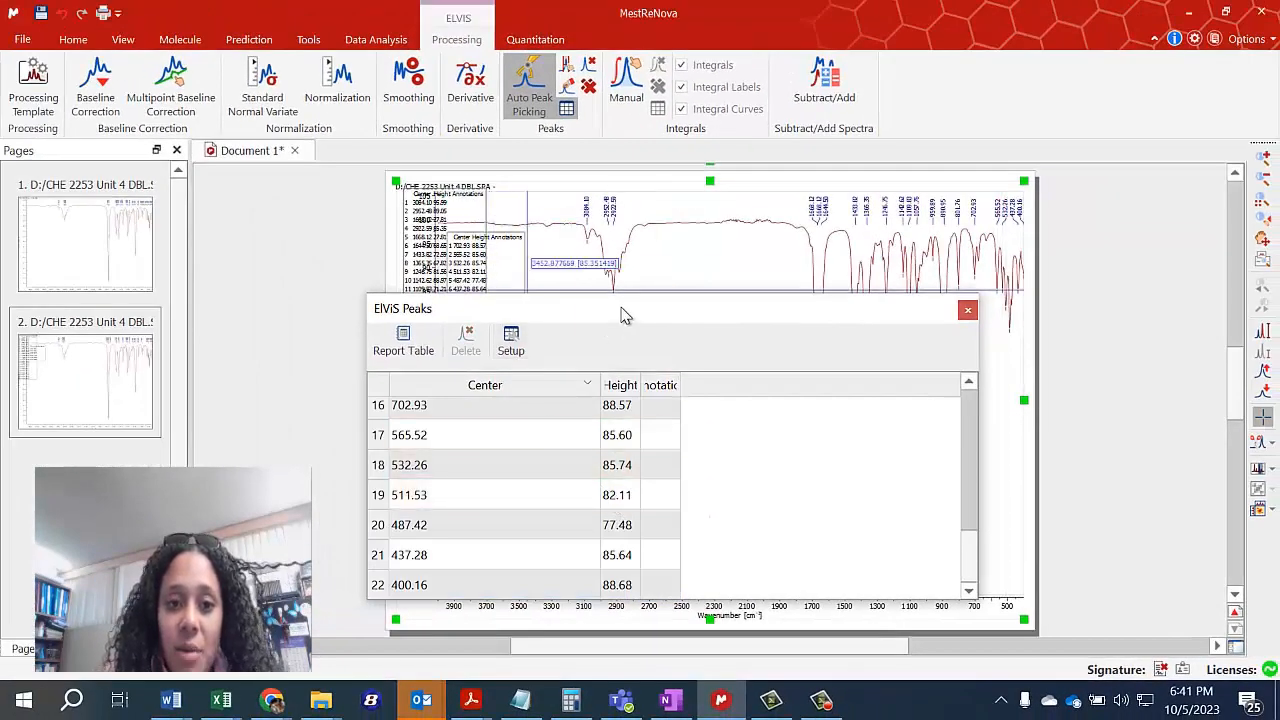
# Move the peaks table off the inserted report tables and undo both of them.
pyautogui.moveTo(622, 315); pyautogui.dragTo(570, 424)
pyautogui.click(487, 210)
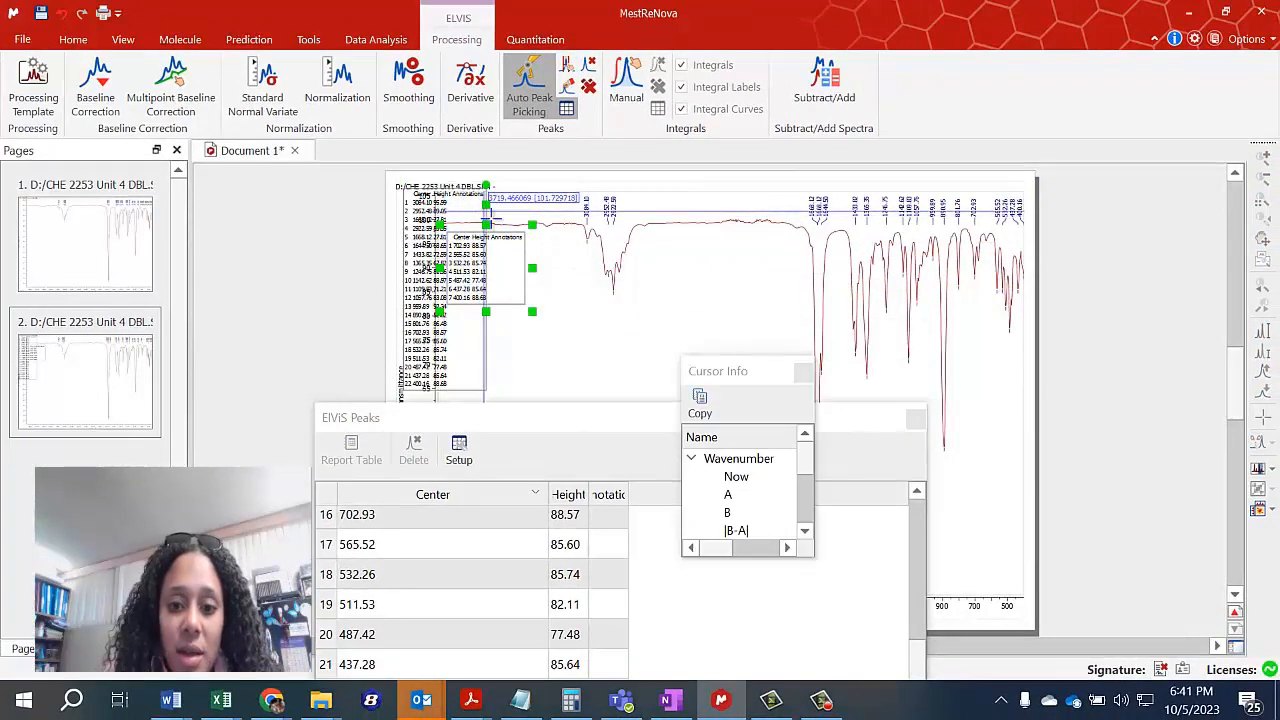
pyautogui.click(563, 323)
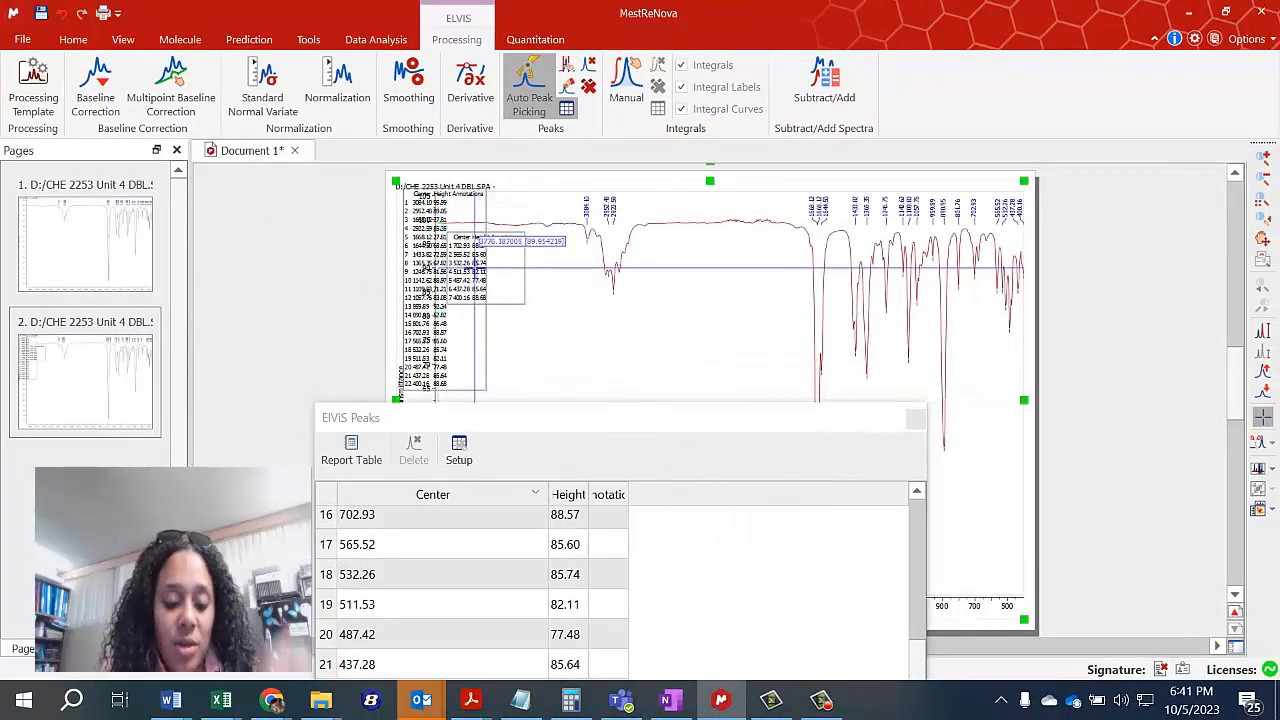
pyautogui.hotkey('ctrl', 'z')
pyautogui.hotkey('ctrl', 'z')
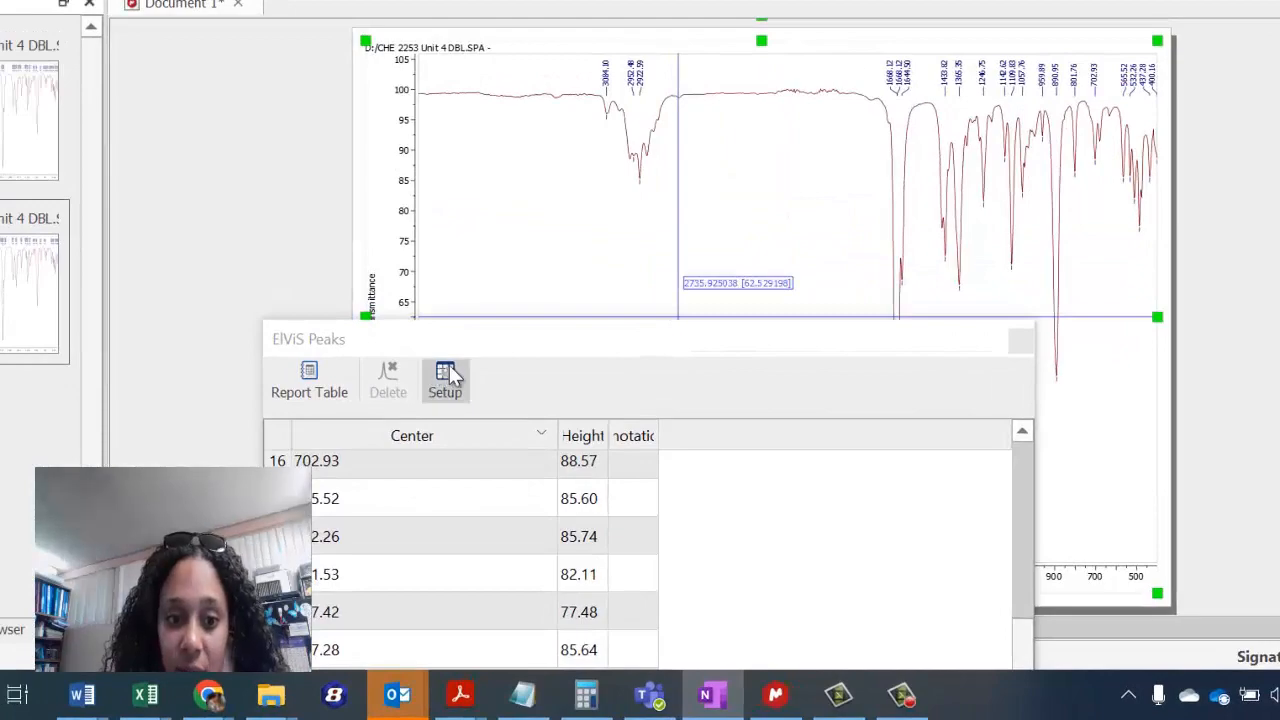
# Review the customization options of the peaks table without changing them and close the table.
pyautogui.click(447, 376)
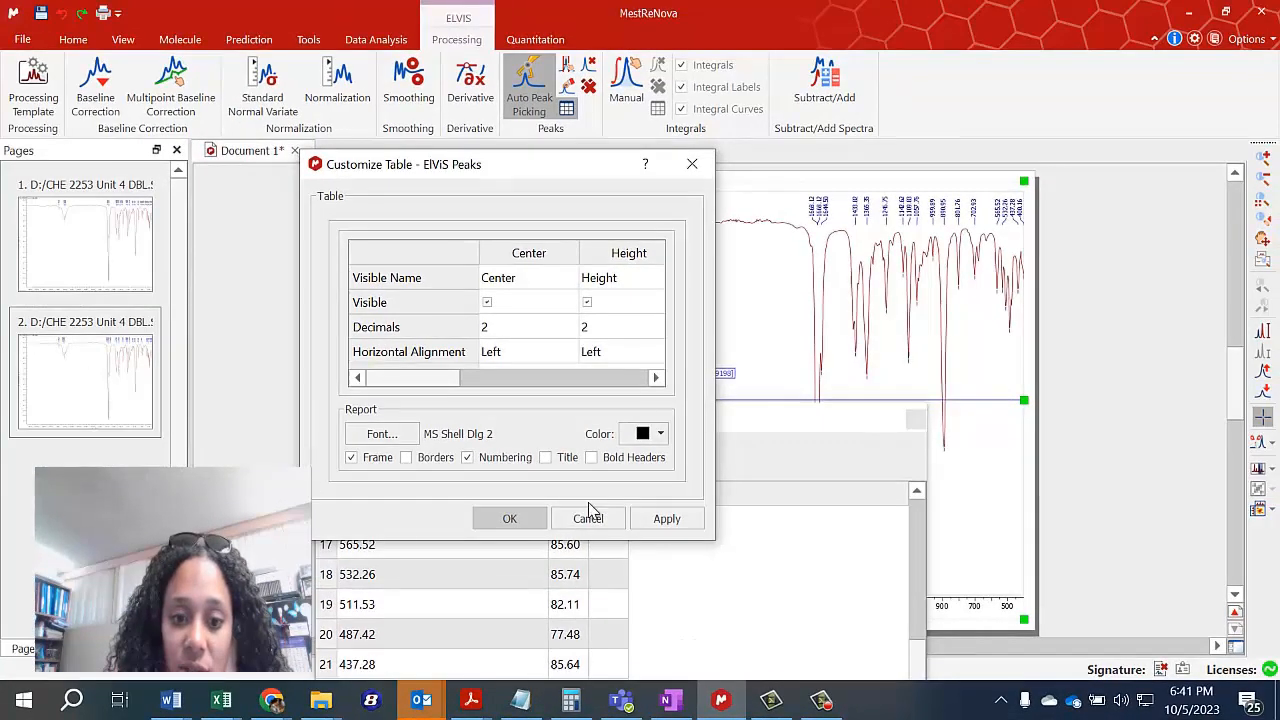
pyautogui.click(588, 517)
pyautogui.click(916, 421)
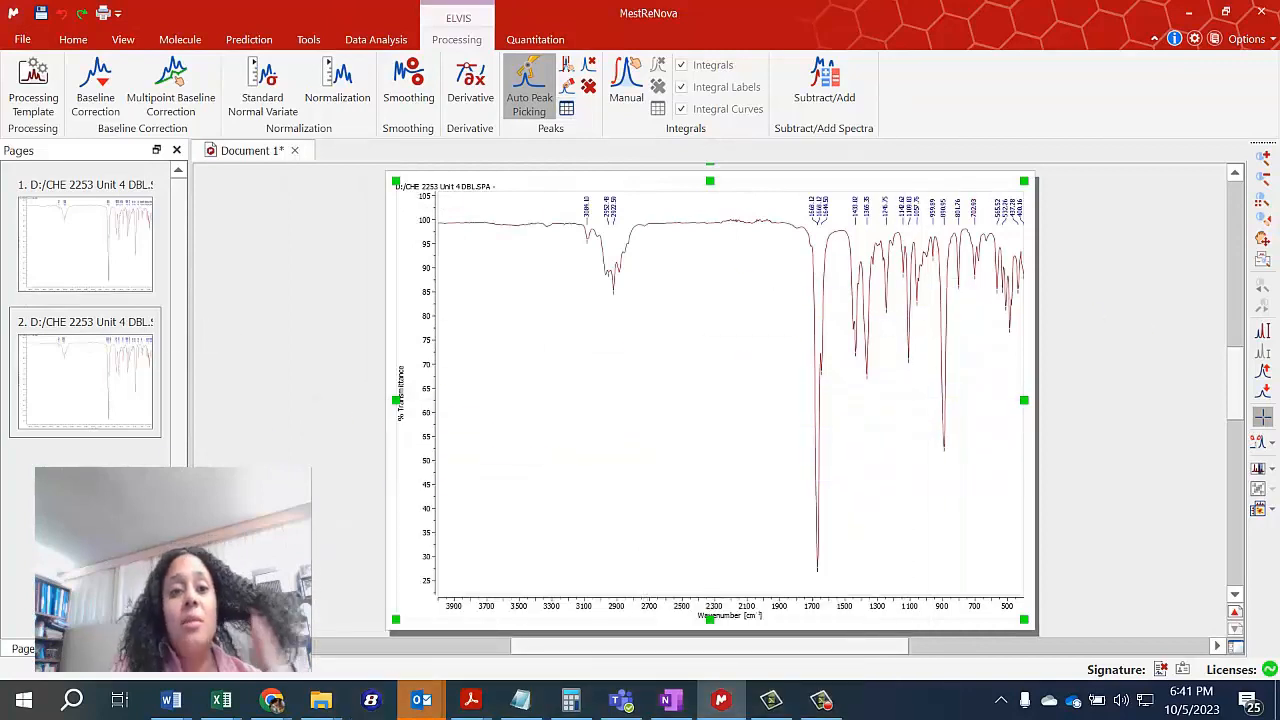
# Show the Data Analysis table to see what it offers and close it.
pyautogui.click(370, 38)
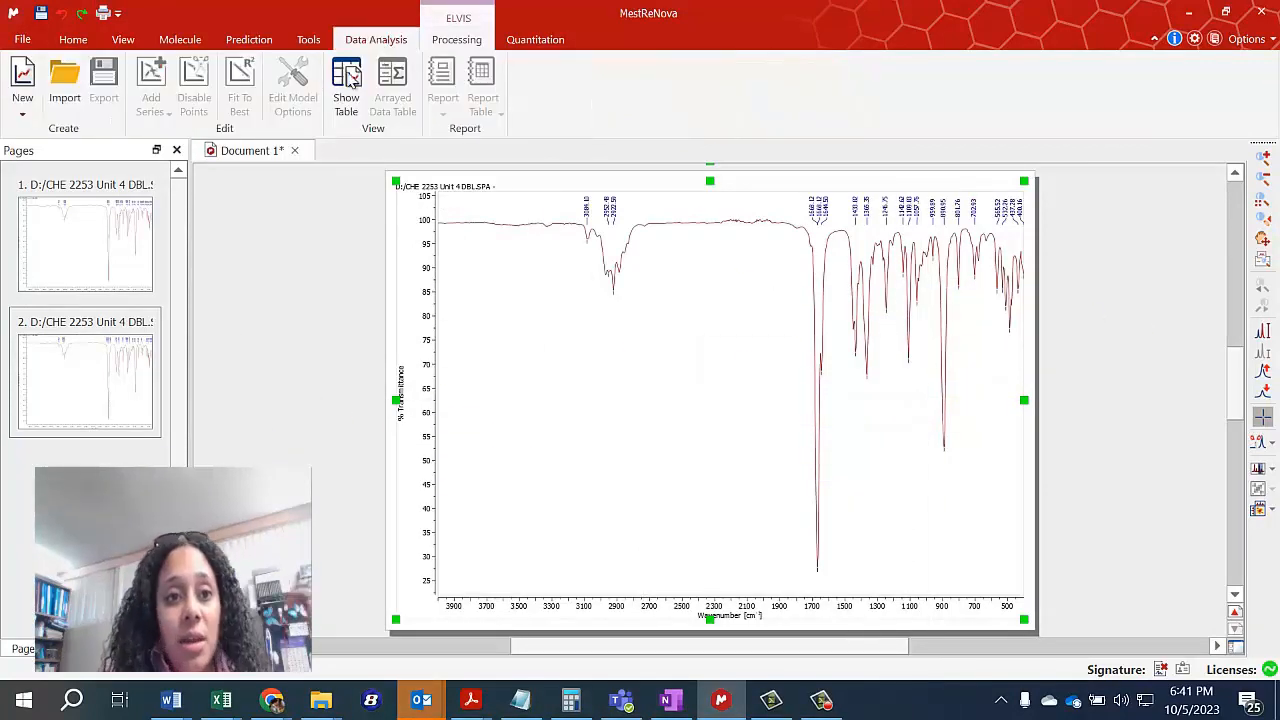
pyautogui.click(345, 110)
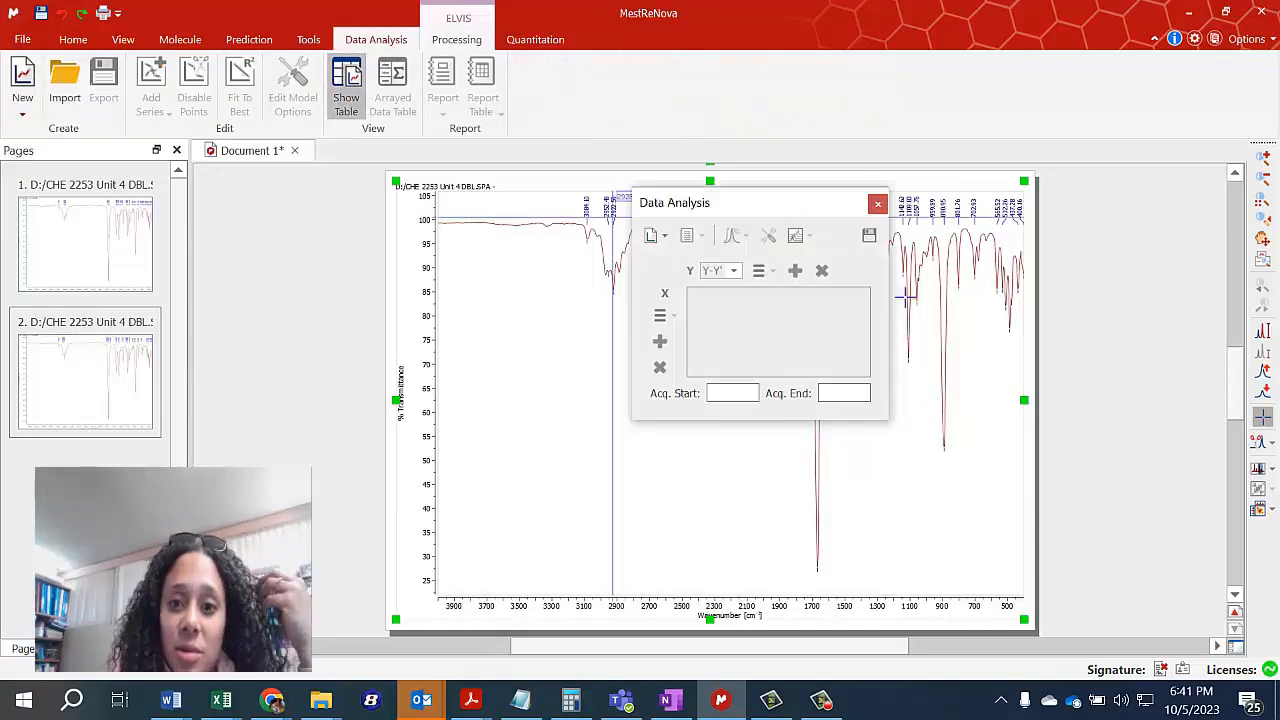
pyautogui.click(877, 203)
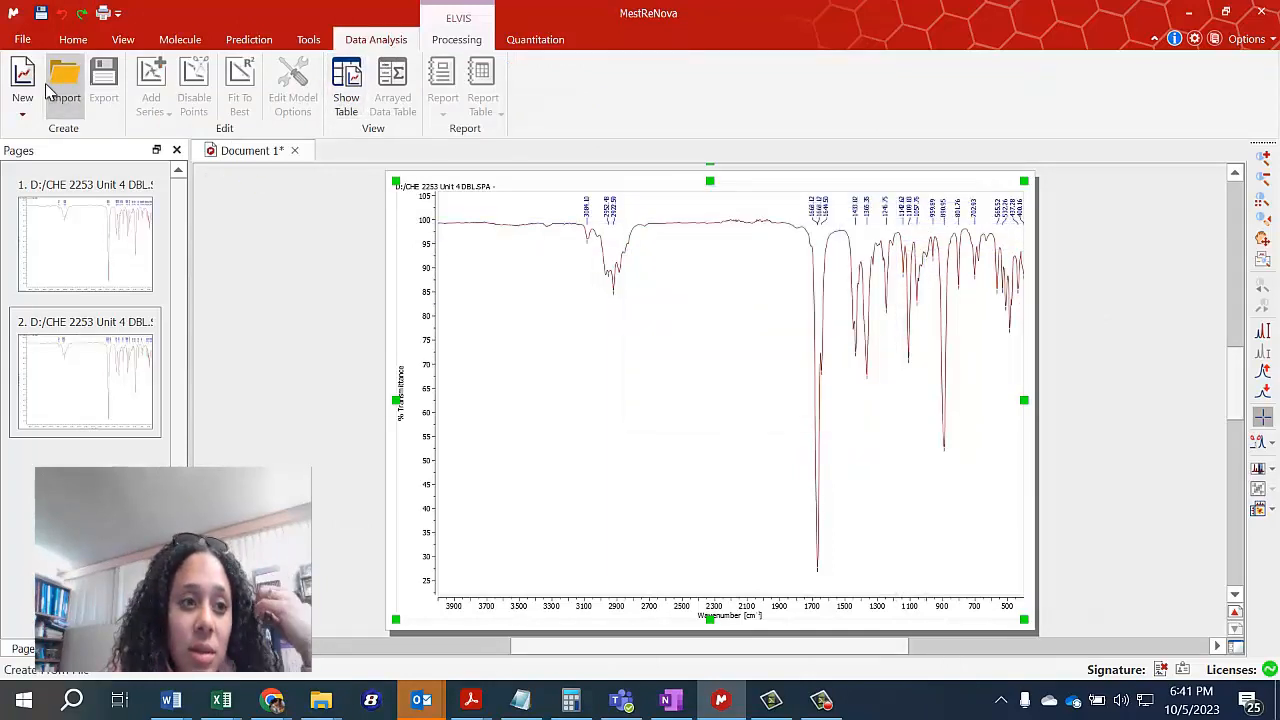
# Search the molecule databases for carvone using Molecule Search.
pyautogui.click(178, 39)
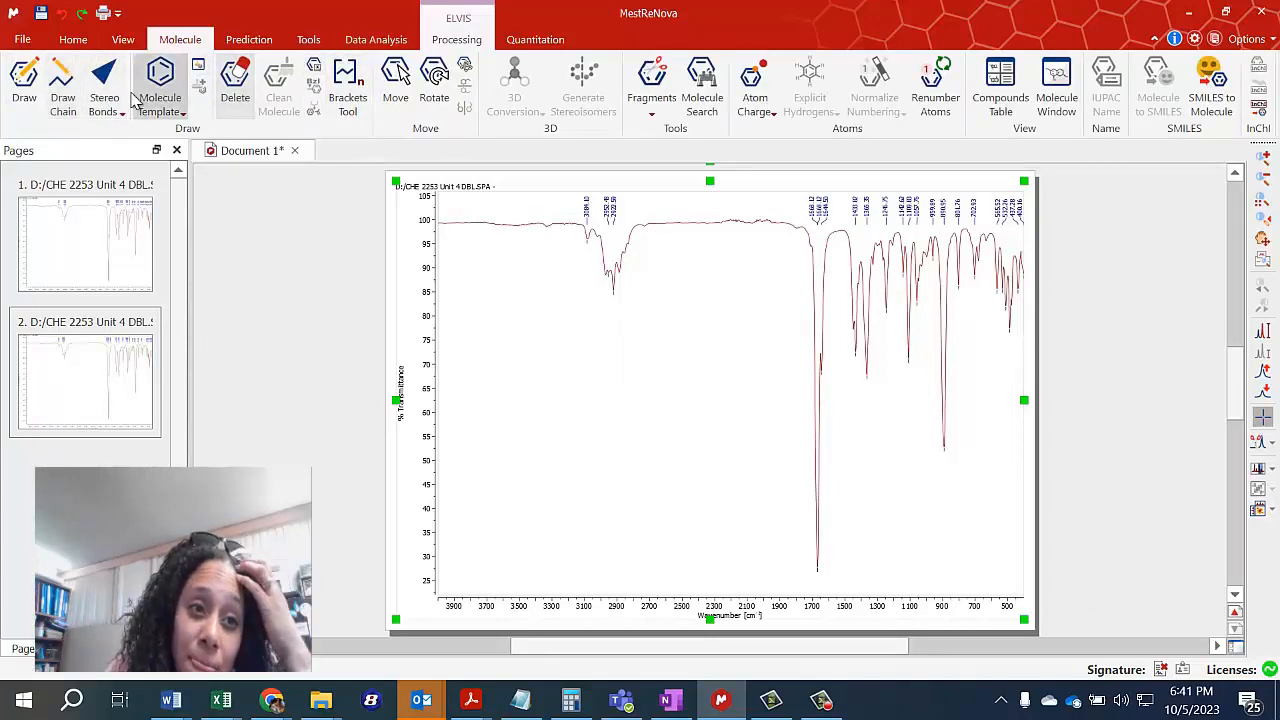
pyautogui.click(20, 90)
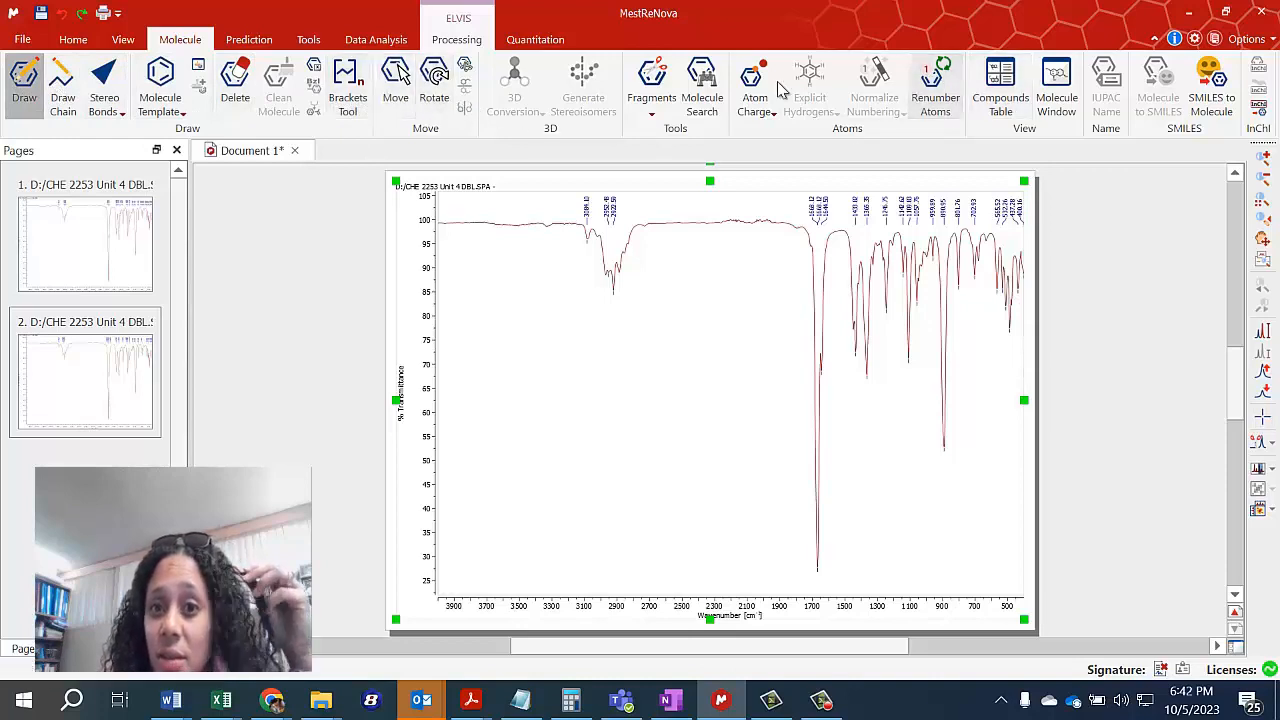
pyautogui.click(716, 117)
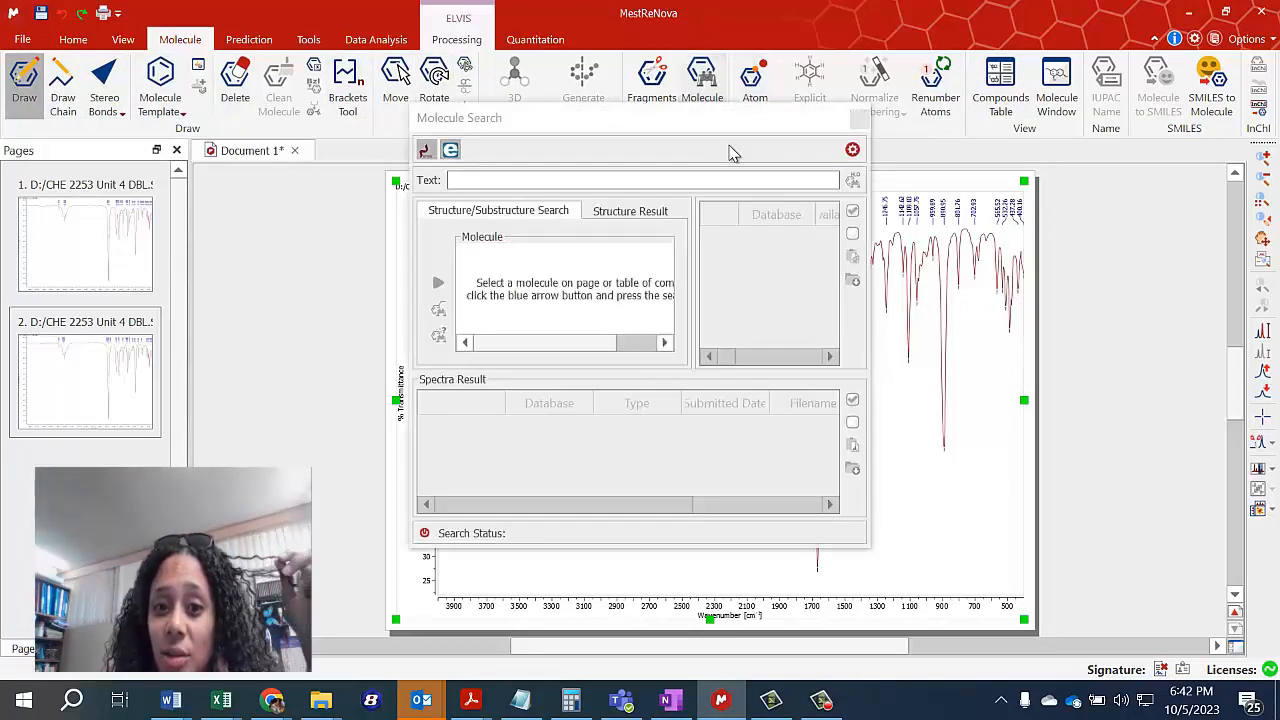
pyautogui.click(497, 175)
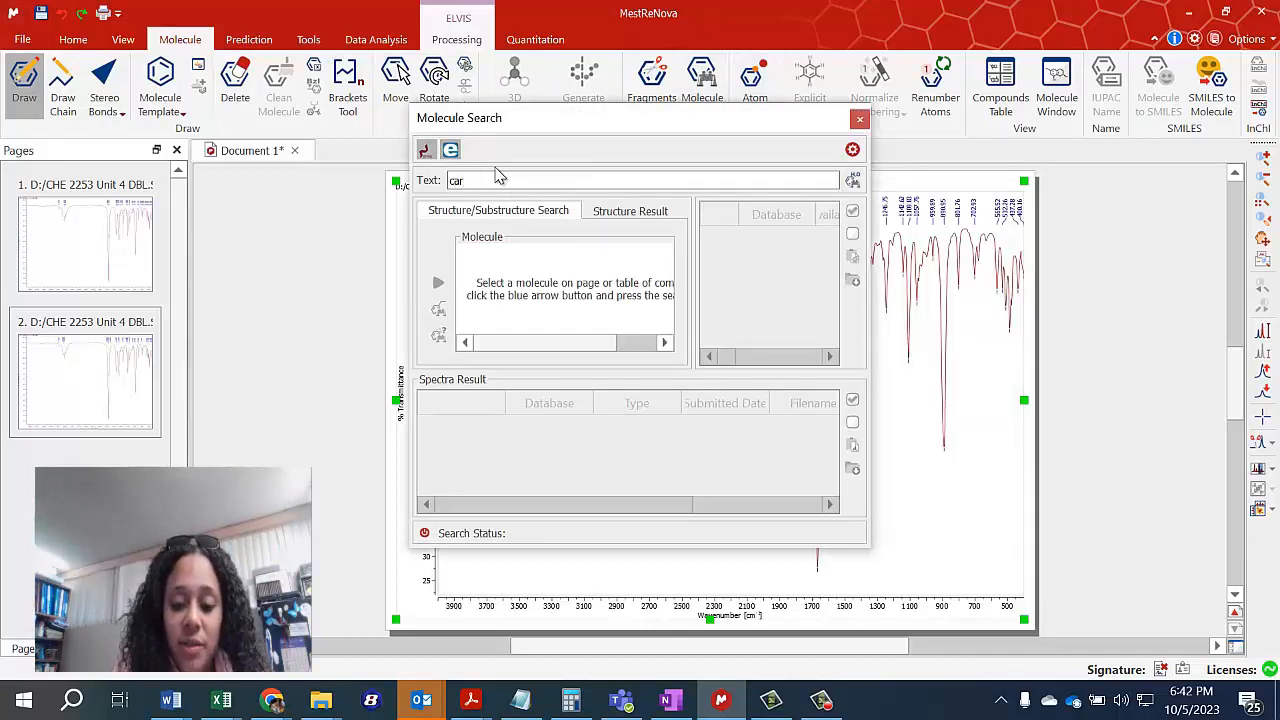
pyautogui.press('Return')
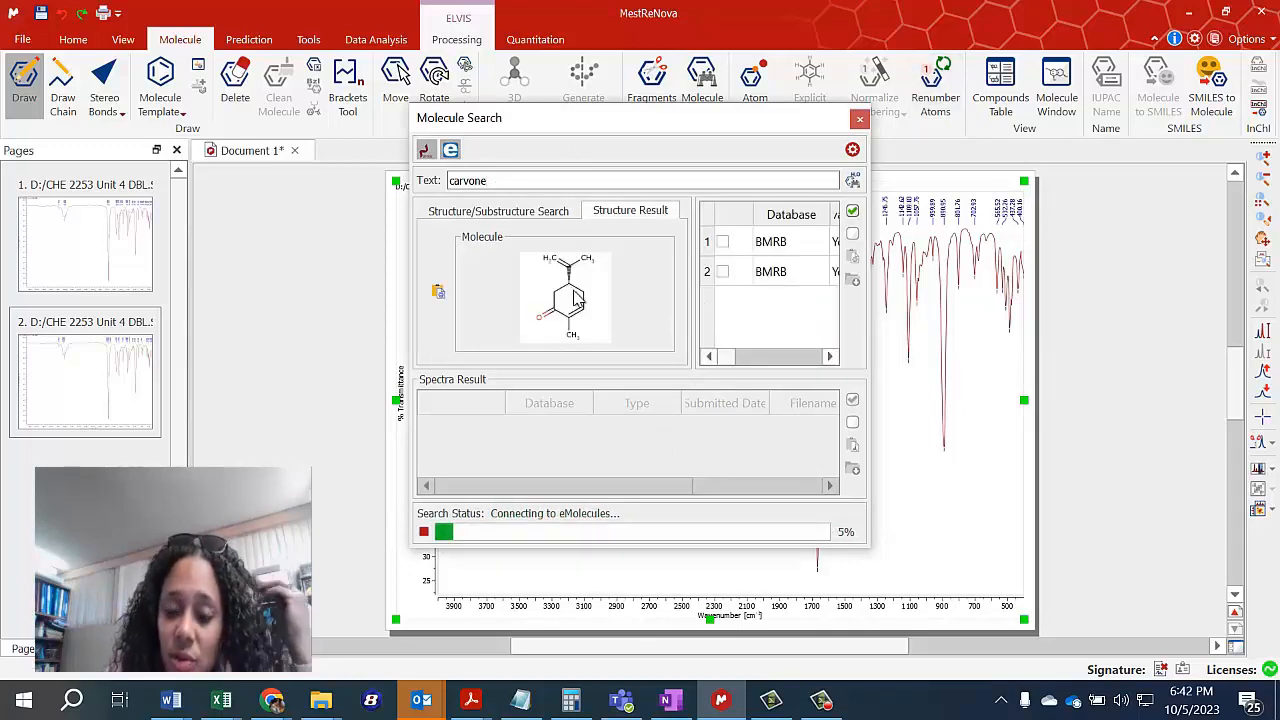
# Try to import the carvone structure from the first BMRB search result onto the page and close Molecule Search.
pyautogui.click(800, 241)
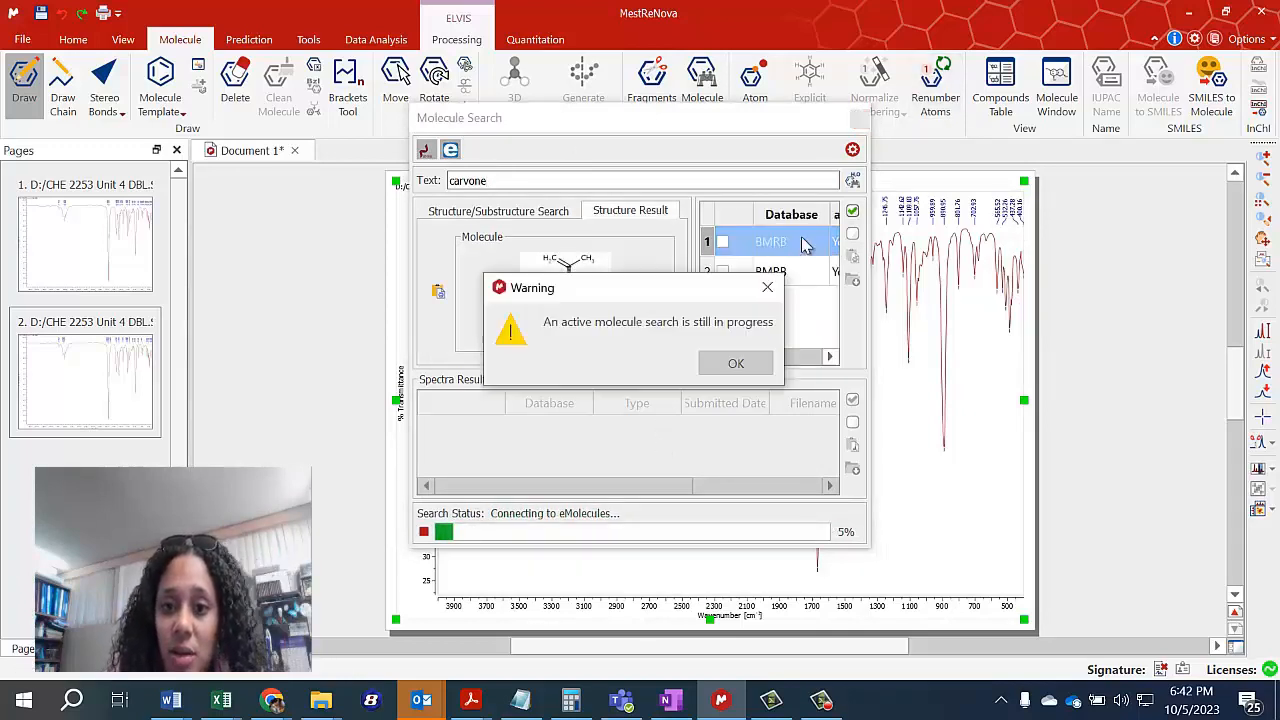
pyautogui.click(736, 363)
pyautogui.moveTo(735, 124); pyautogui.dragTo(1064, 324)
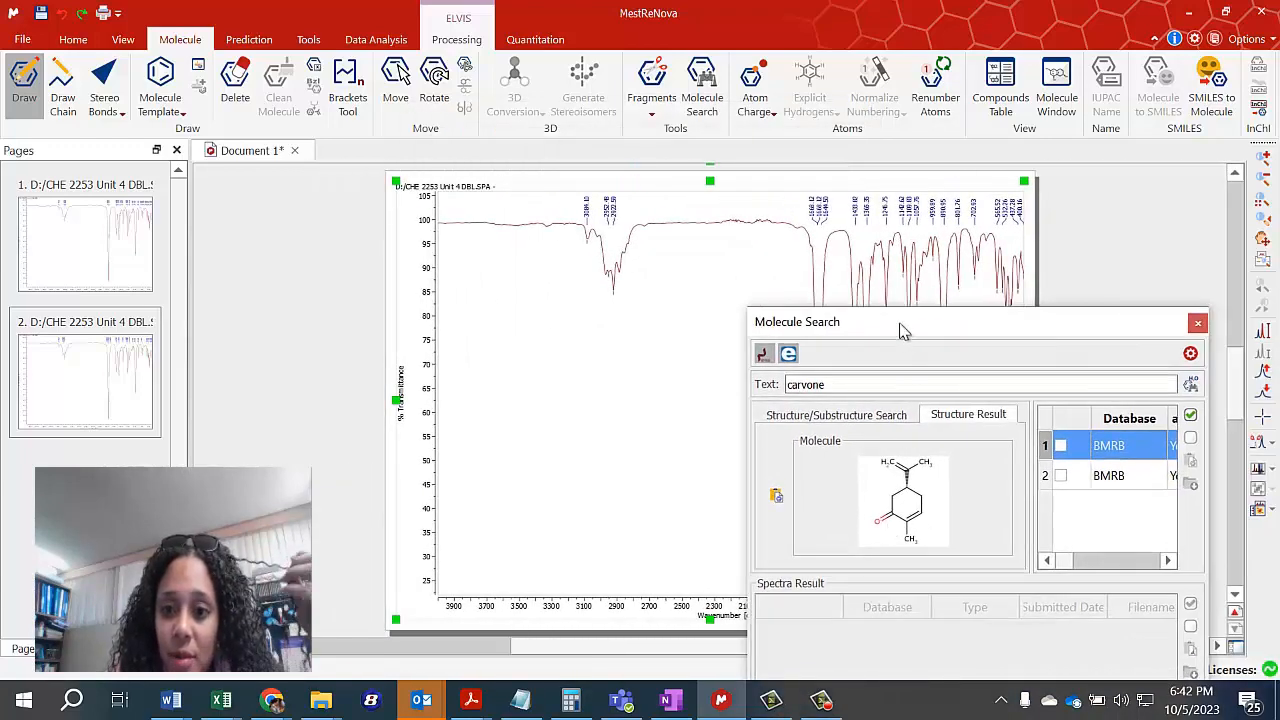
pyautogui.moveTo(903, 331); pyautogui.dragTo(379, 201)
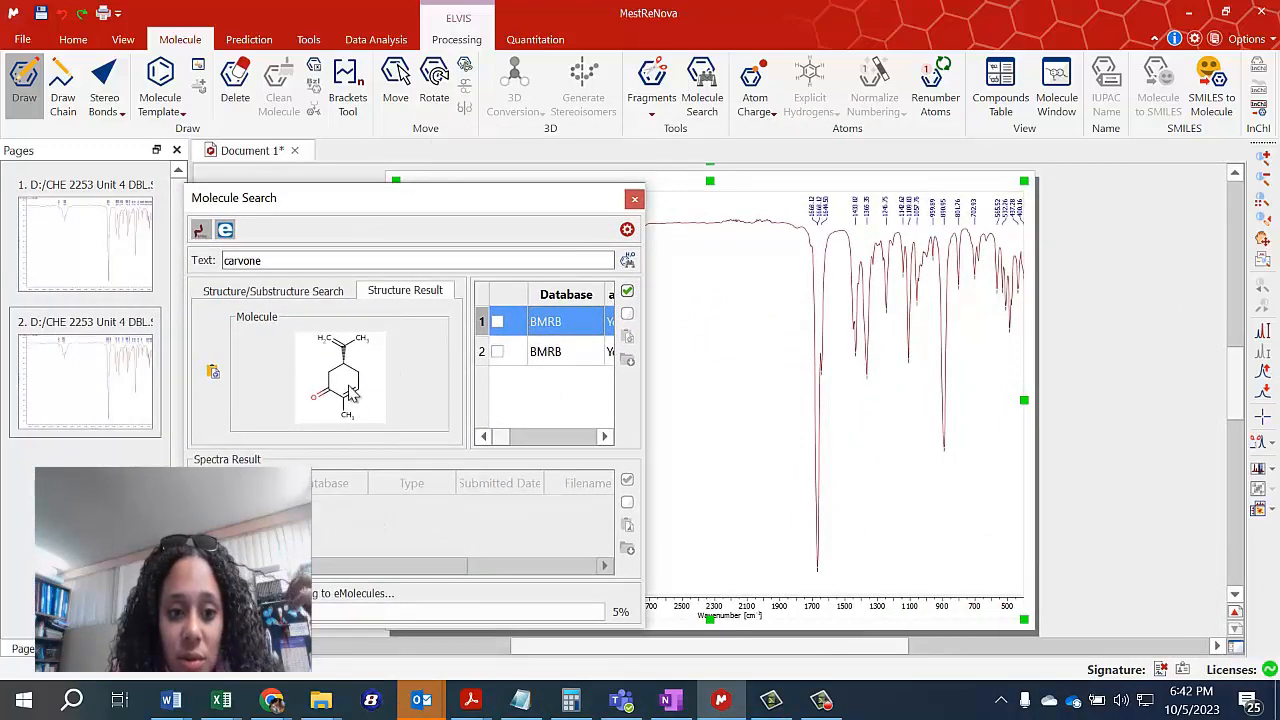
pyautogui.click(216, 375)
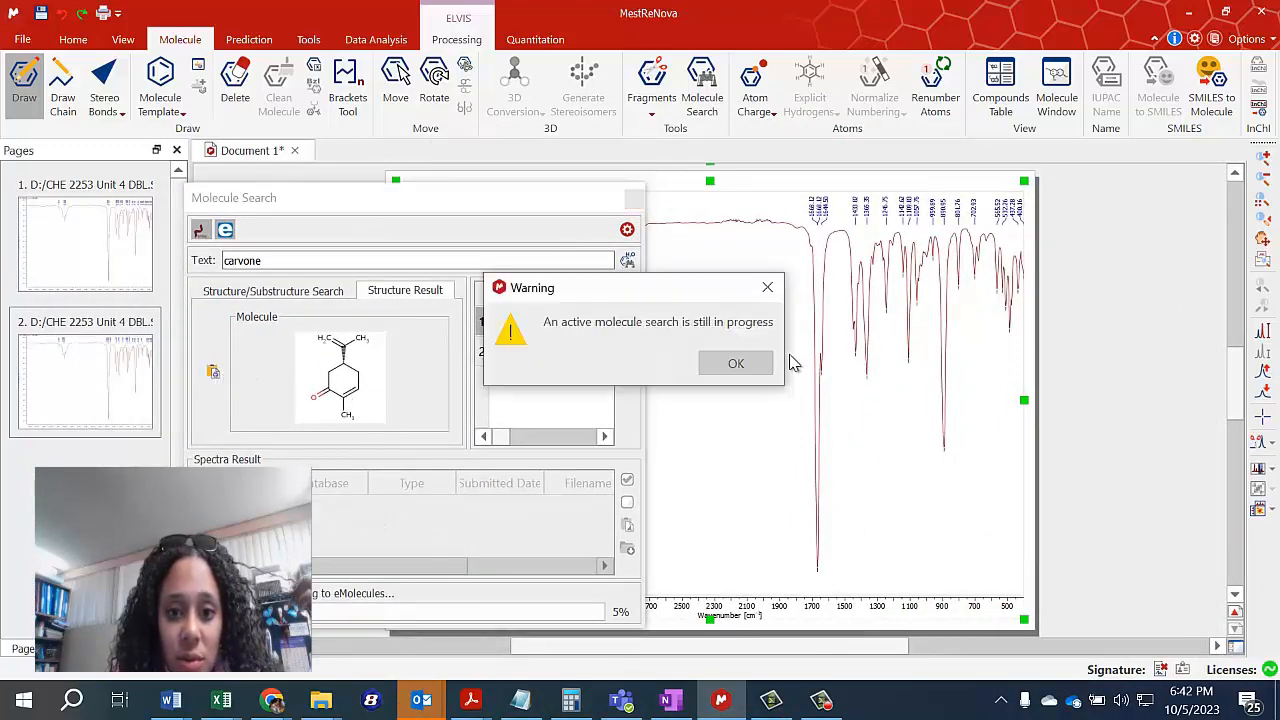
pyautogui.click(740, 366)
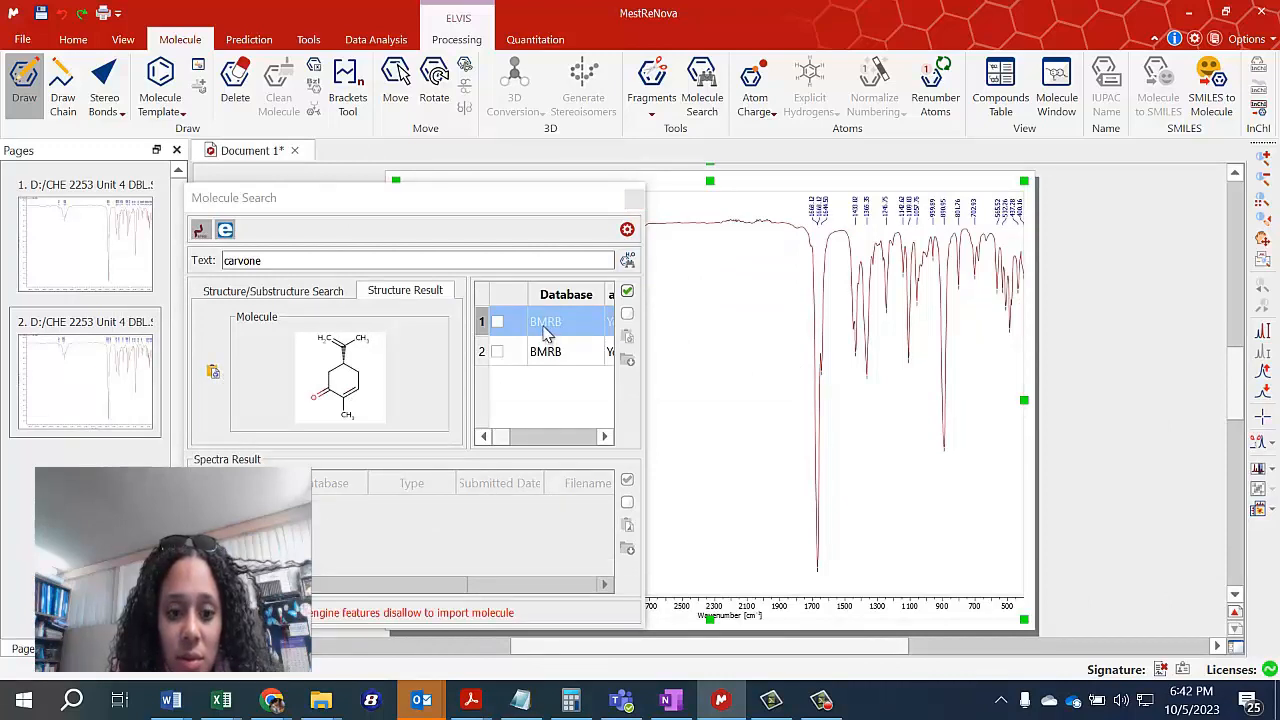
pyautogui.click(545, 330)
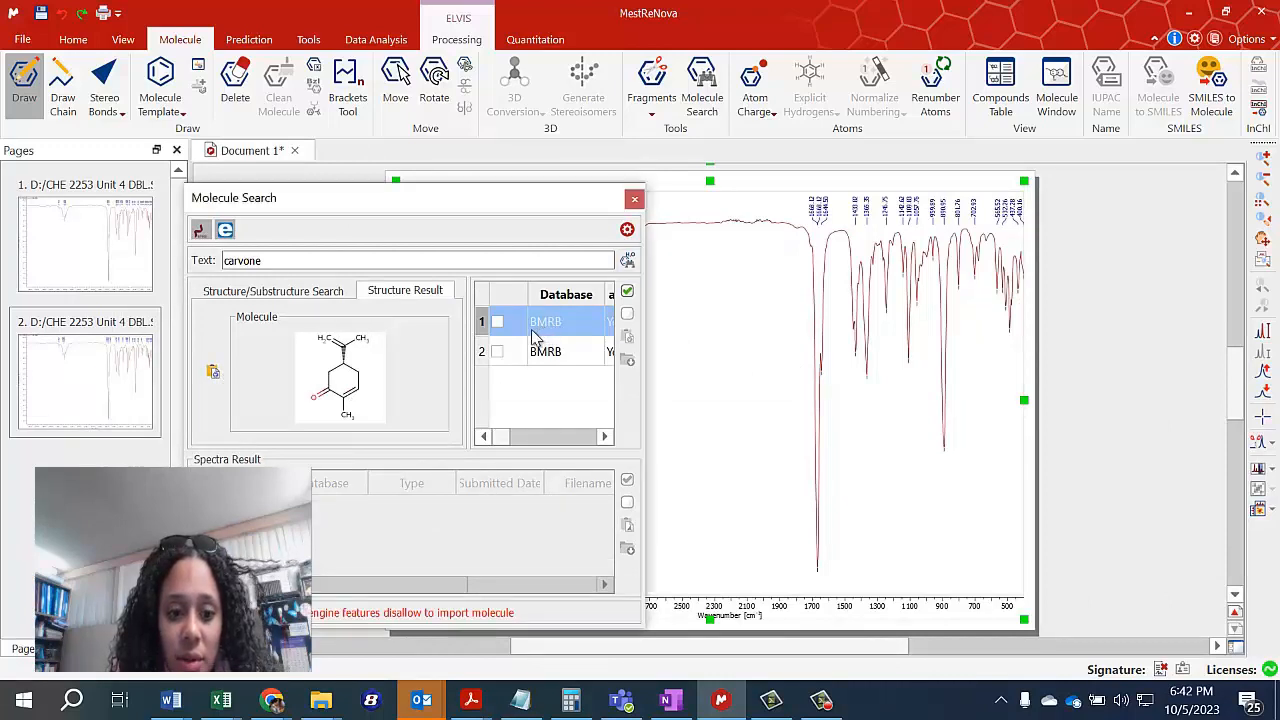
pyautogui.click(634, 201)
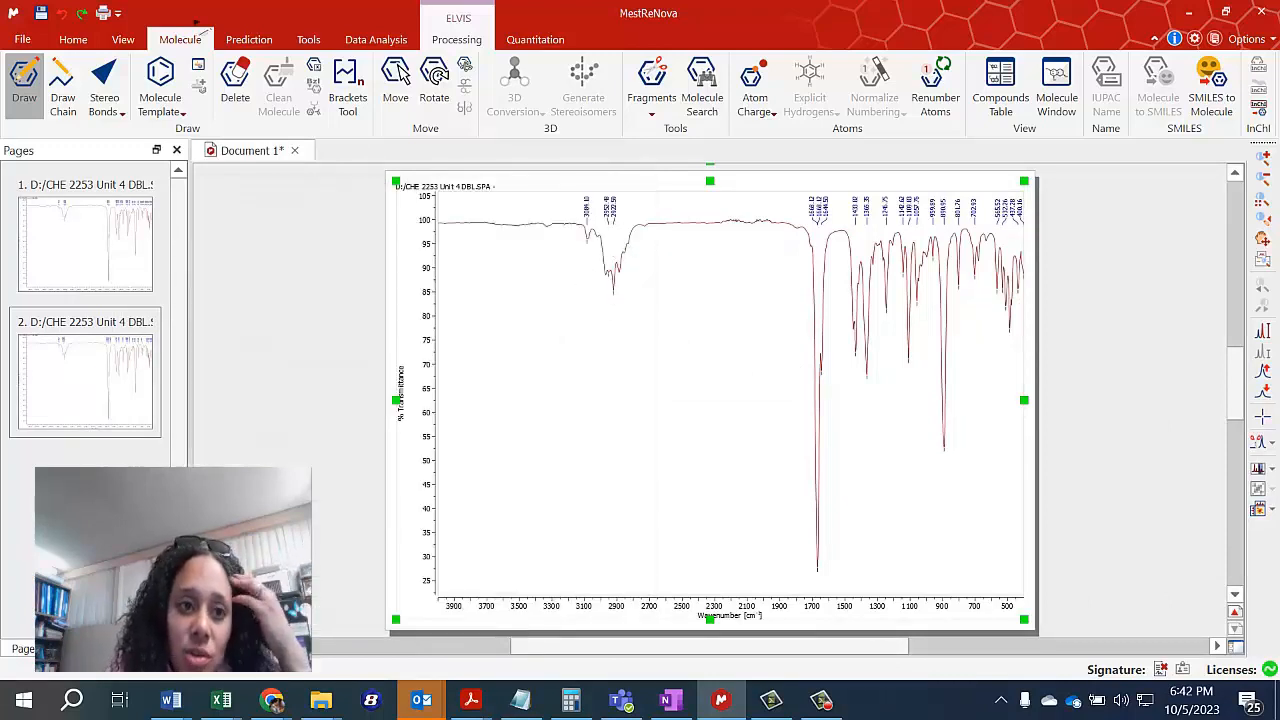
# Draw a six-membered carbon ring with a methyl branch freehand in the blank area below the spectrum's baseline.
pyautogui.click(550, 398)
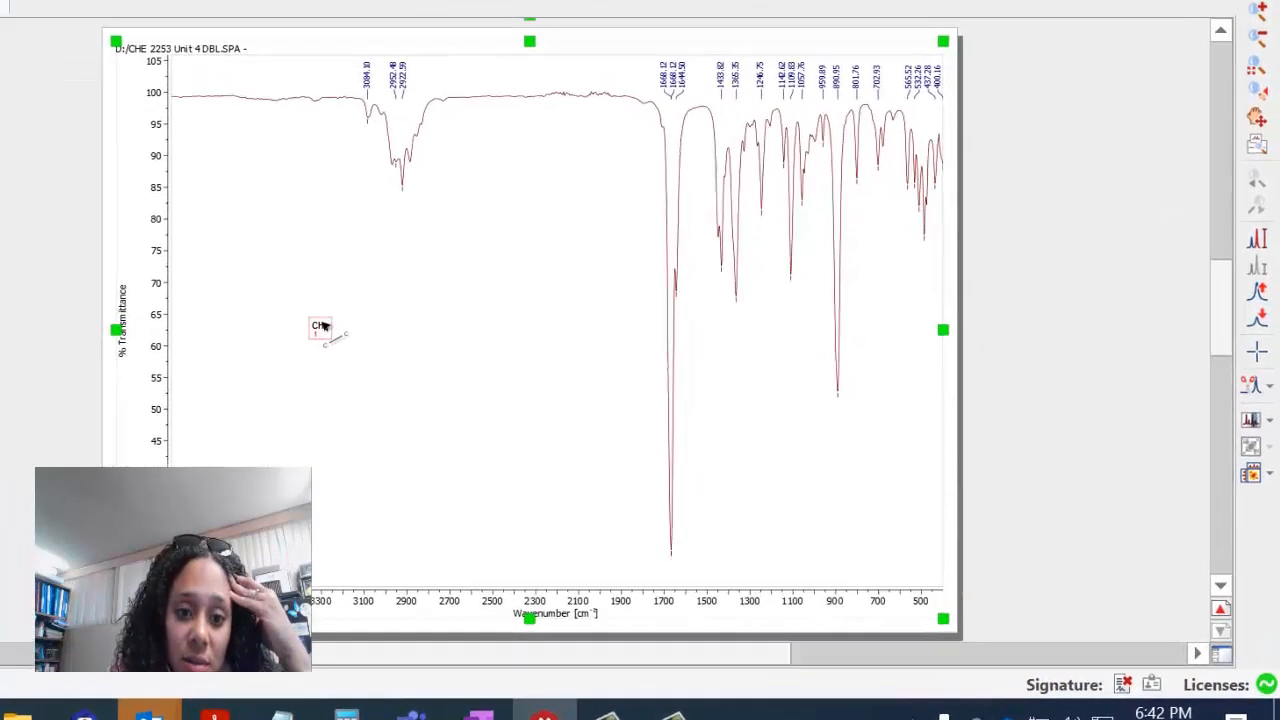
pyautogui.moveTo(548, 398); pyautogui.dragTo(524, 424)
pyautogui.moveTo(186, 286); pyautogui.dragTo(251, 354)
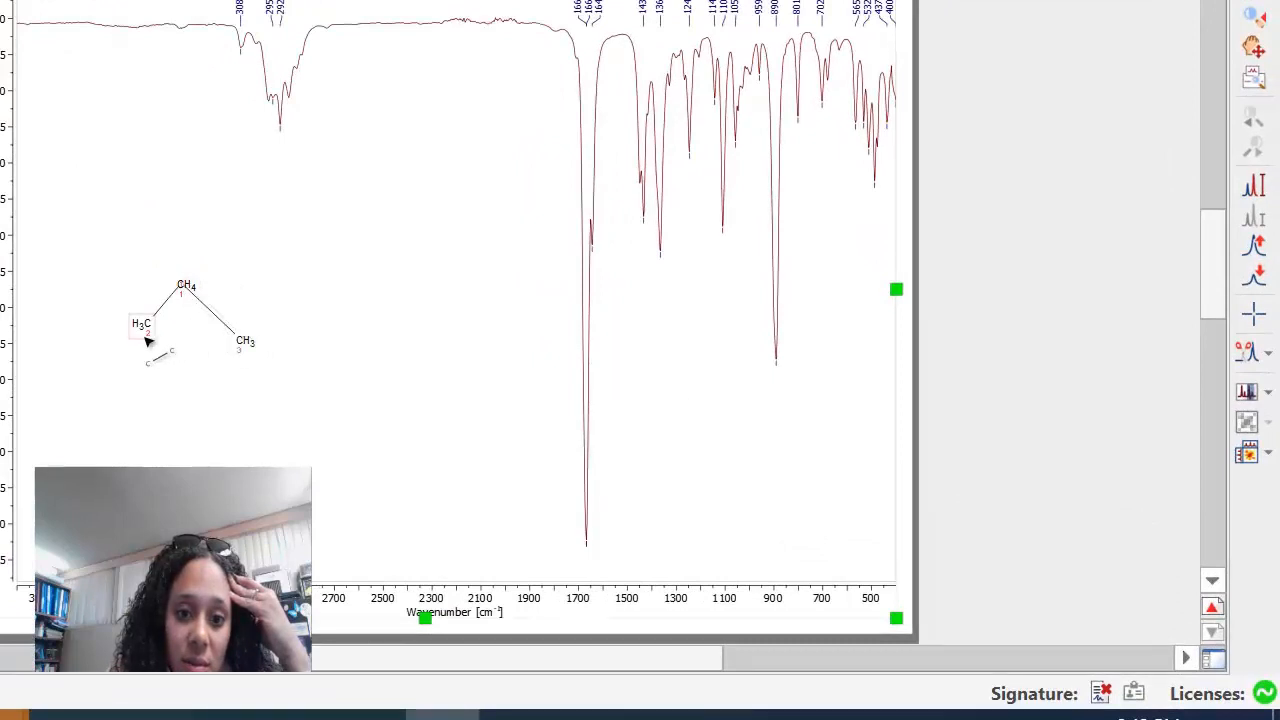
pyautogui.moveTo(148, 324); pyautogui.dragTo(240, 345)
pyautogui.moveTo(186, 287); pyautogui.dragTo(195, 183)
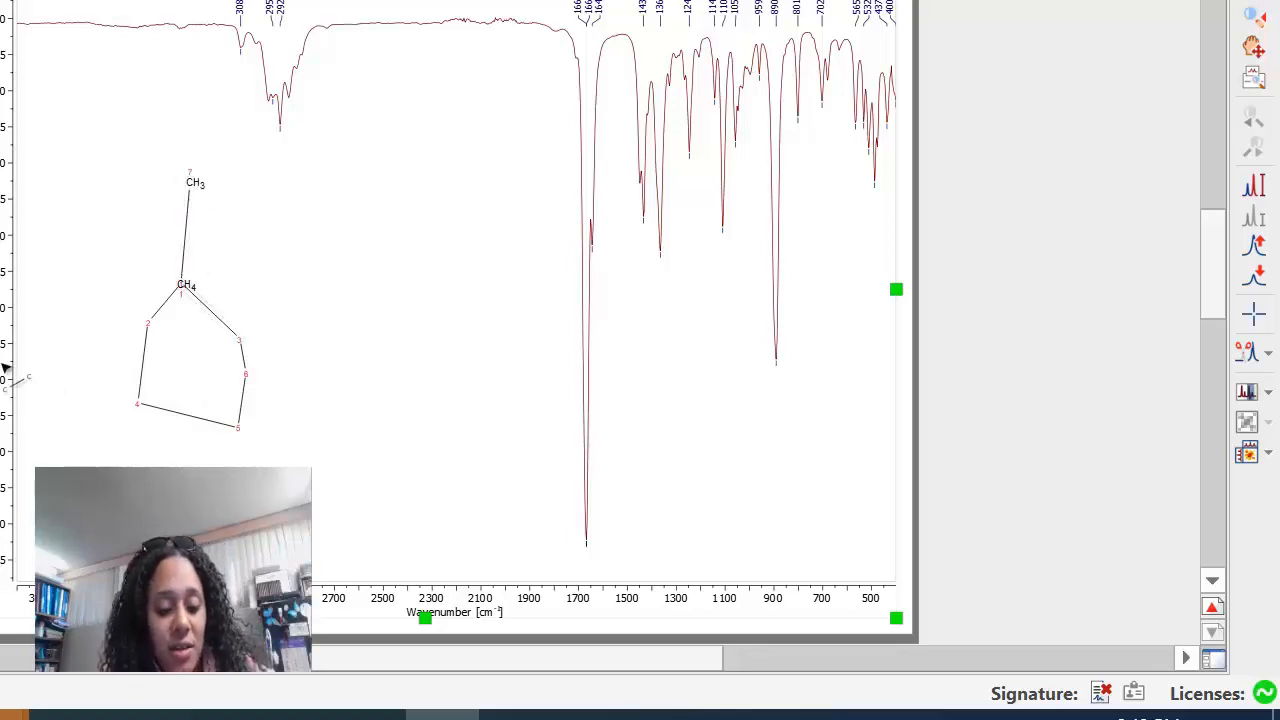
# Undo the freehand ring and its branch back to the first carbon atom.
pyautogui.hotkey('ctrl', 'z')
pyautogui.hotkey('ctrl', 'z')
pyautogui.hotkey('ctrl', 'z')
pyautogui.hotkey('ctrl', 'z')
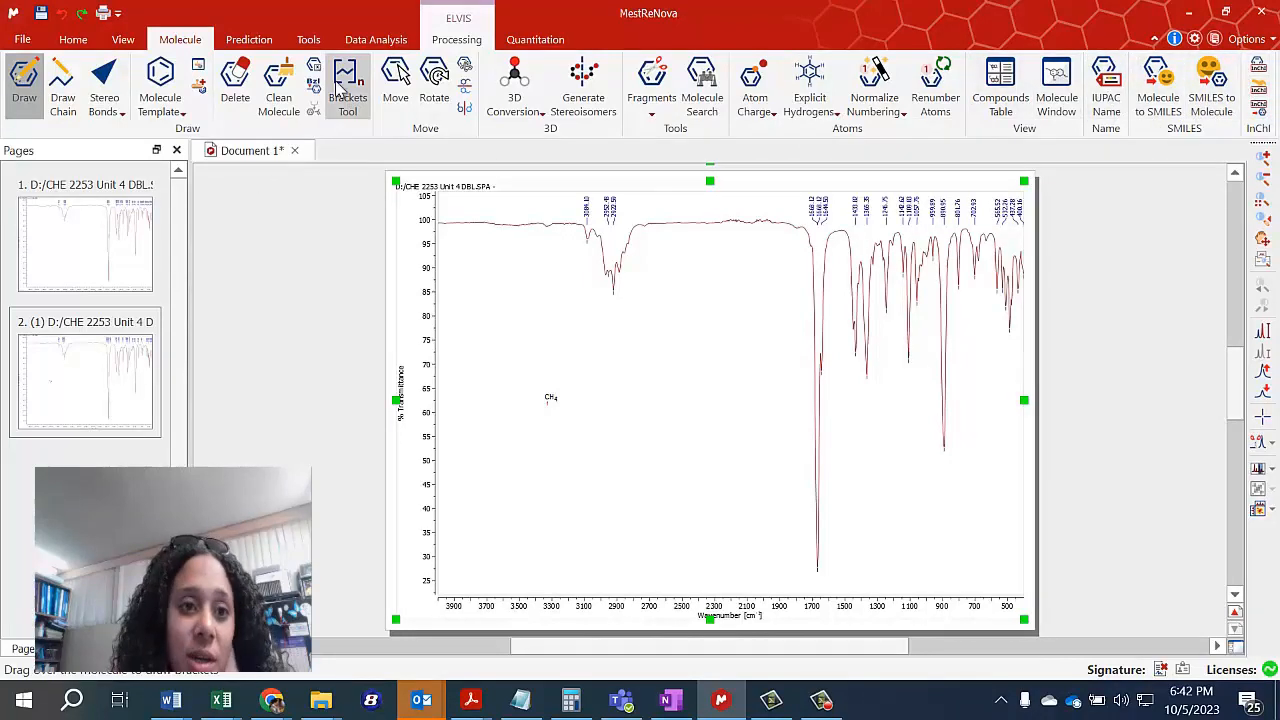
# Place a cyclohexane template ring just below the single CH4 atom on the spectrum.
pyautogui.click(183, 115)
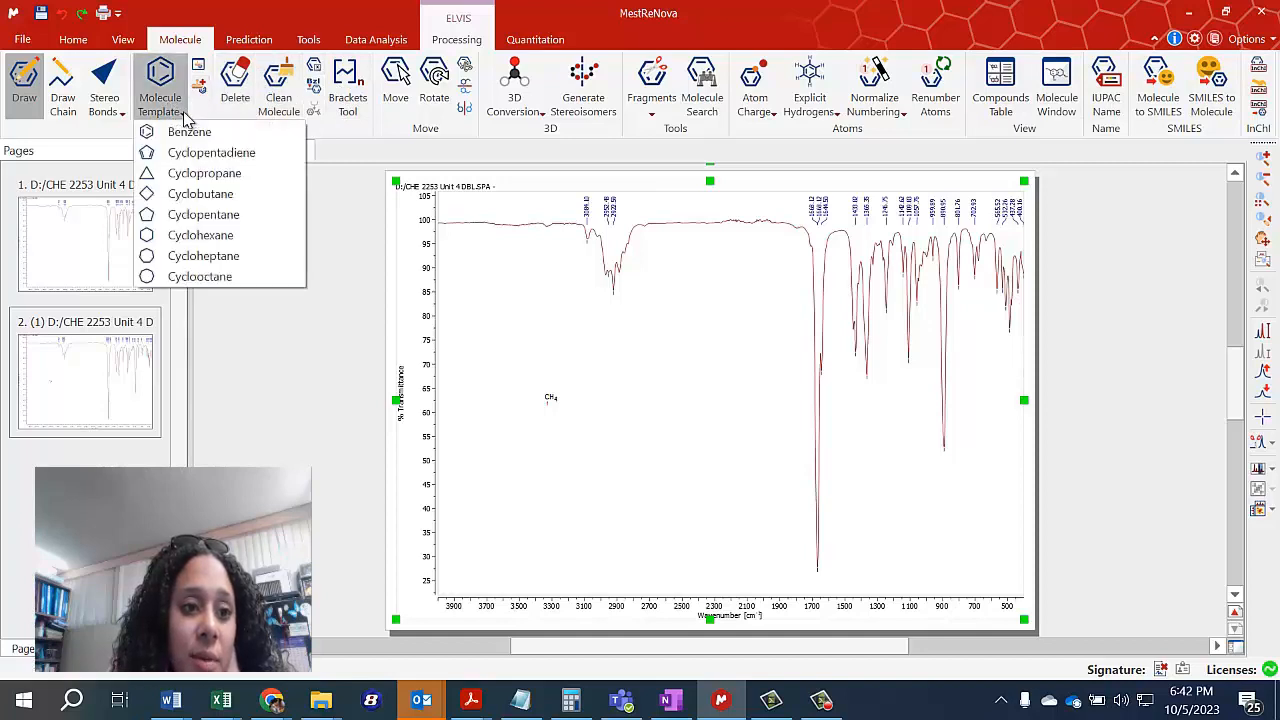
pyautogui.click(209, 246)
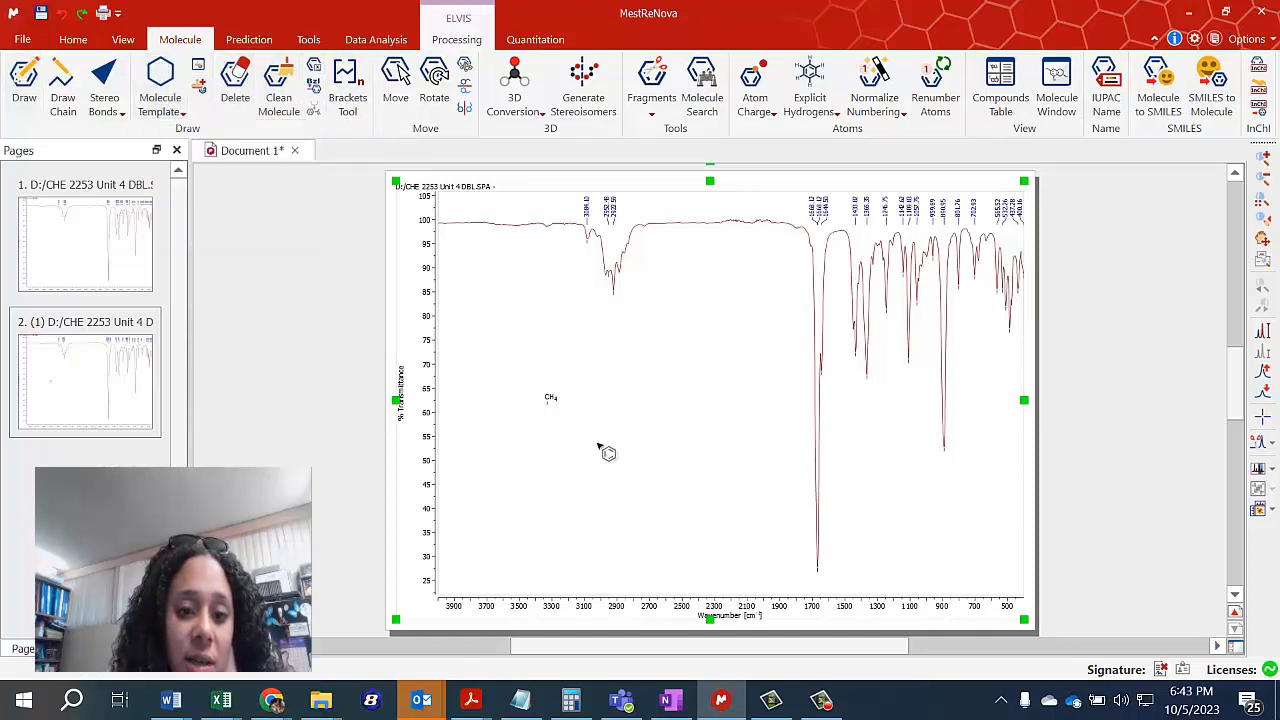
pyautogui.click(598, 442)
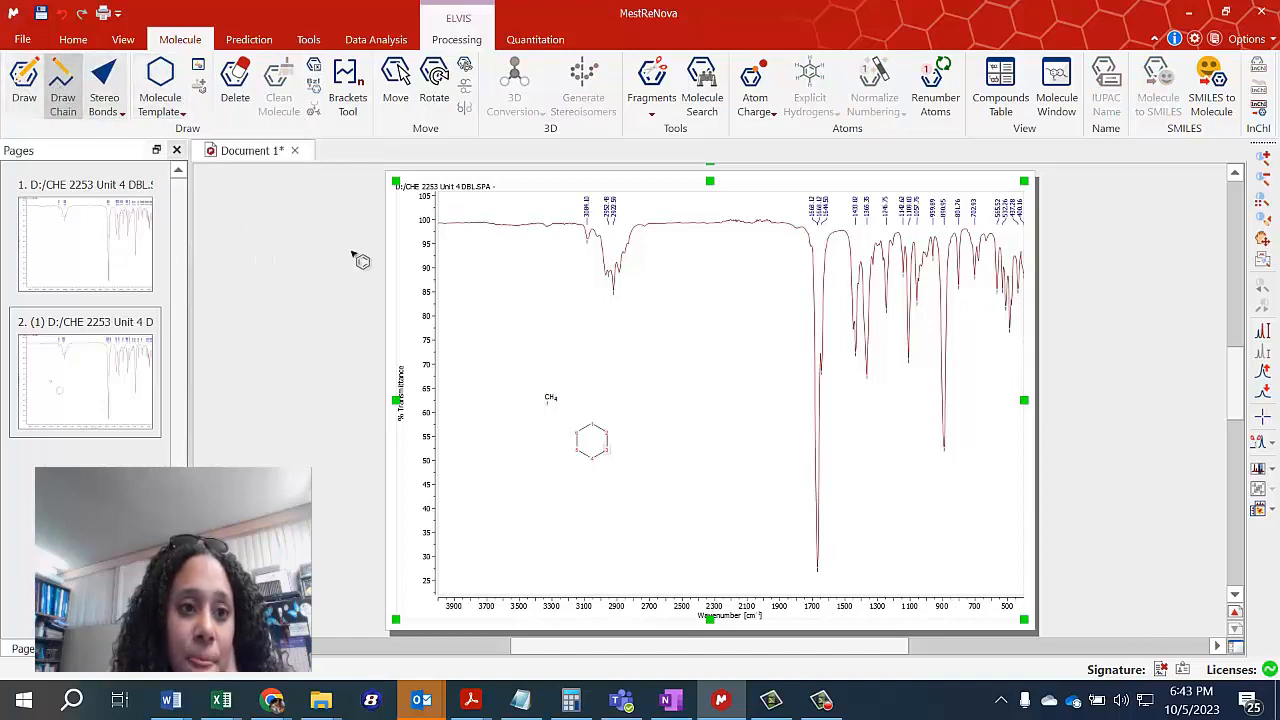
# Try to delete the stray CH4 atom above the ring and undo that deletion.
pyautogui.click(30, 84)
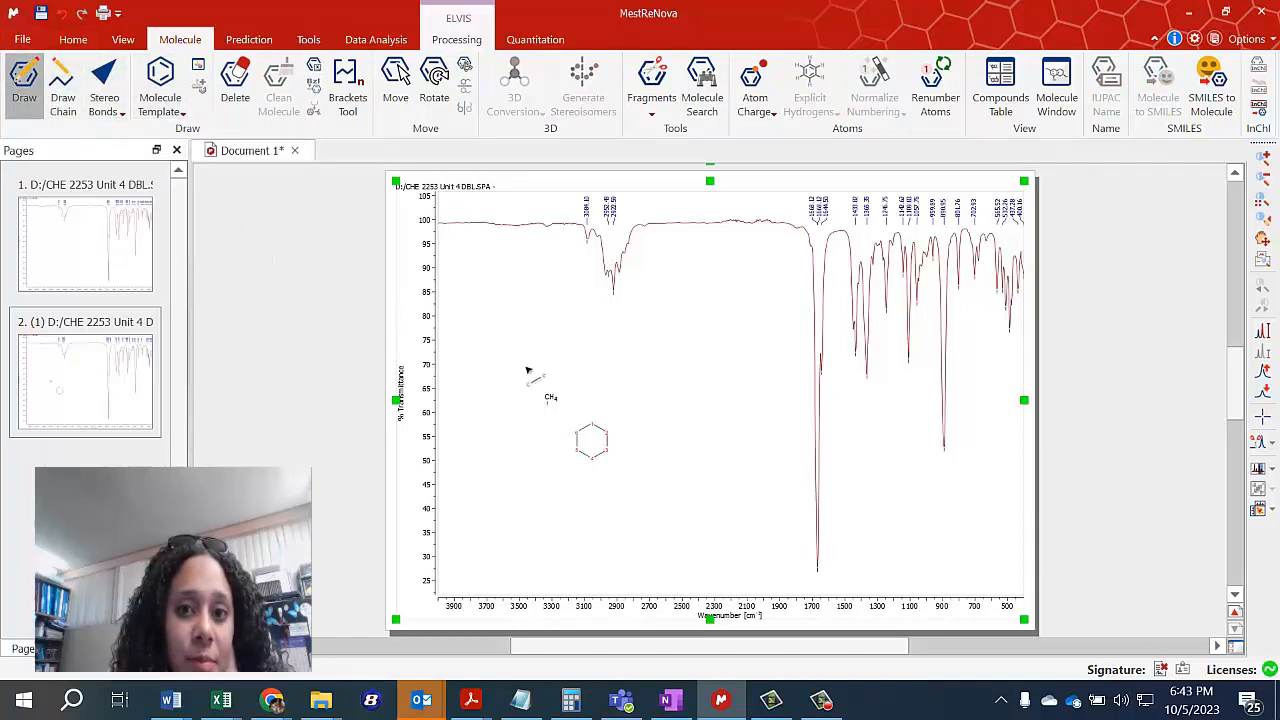
pyautogui.rightClick(549, 398)
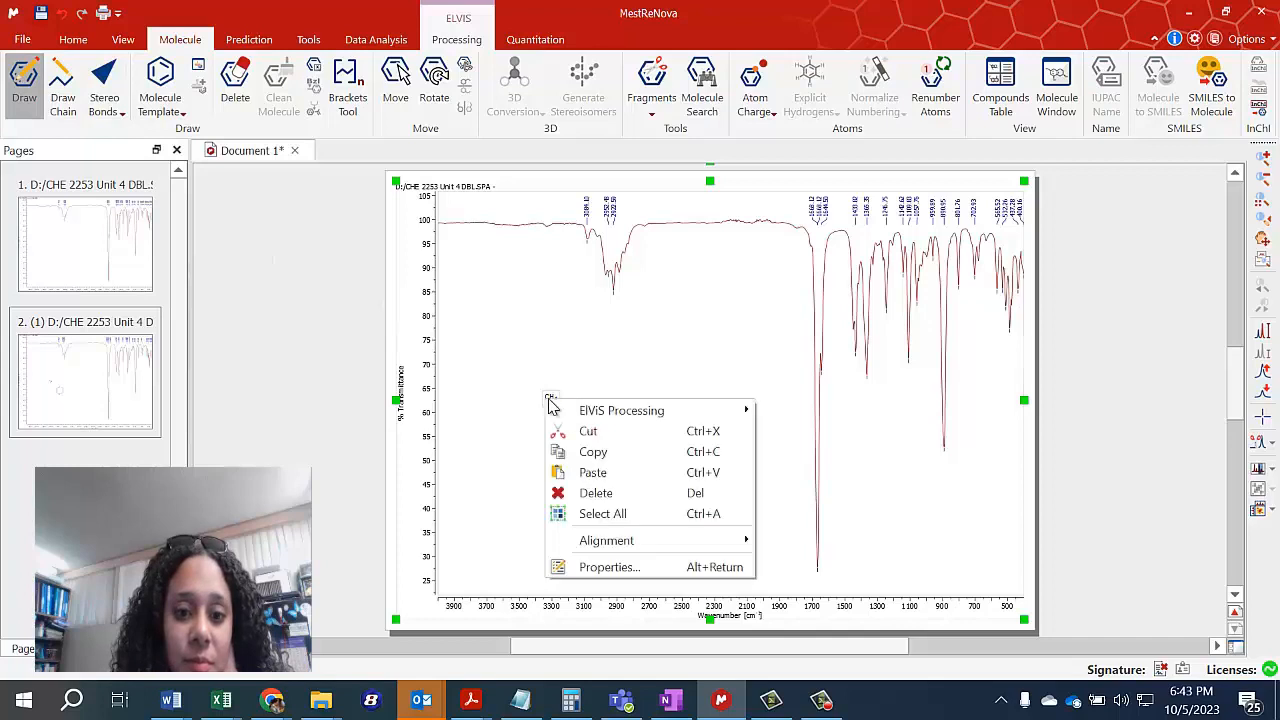
pyautogui.click(585, 490)
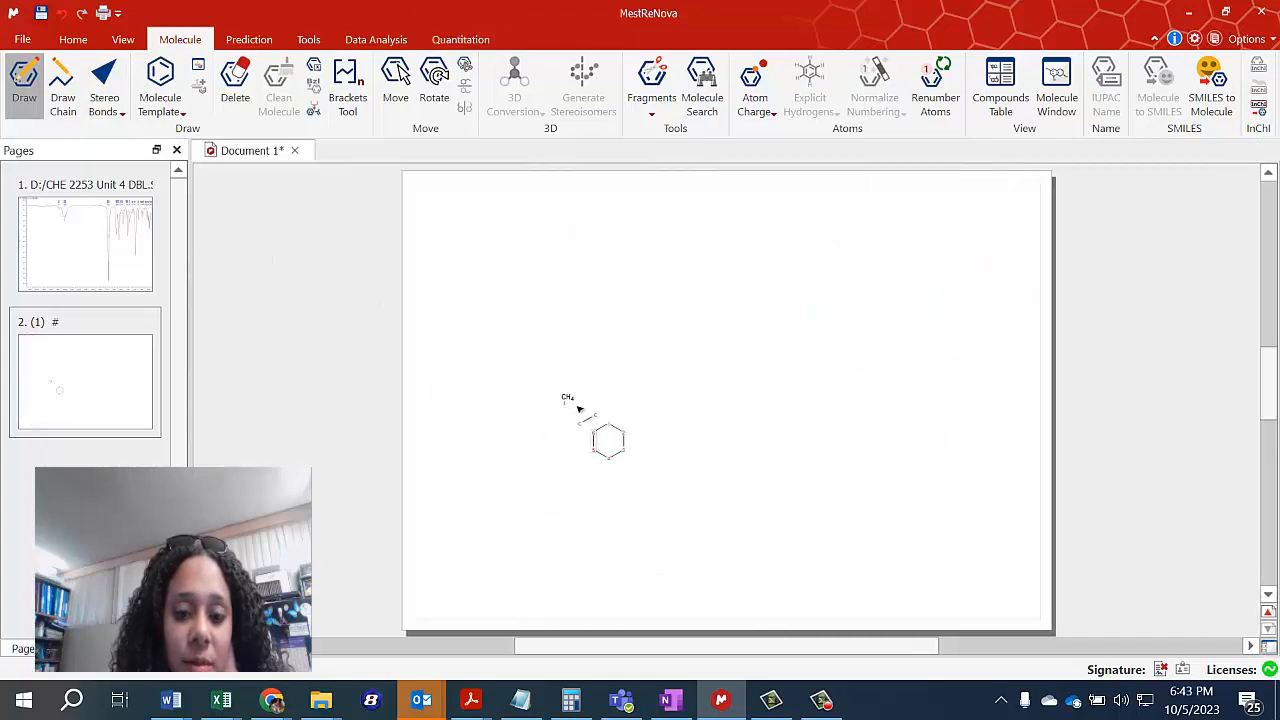
pyautogui.hotkey('ctrl', 'z')
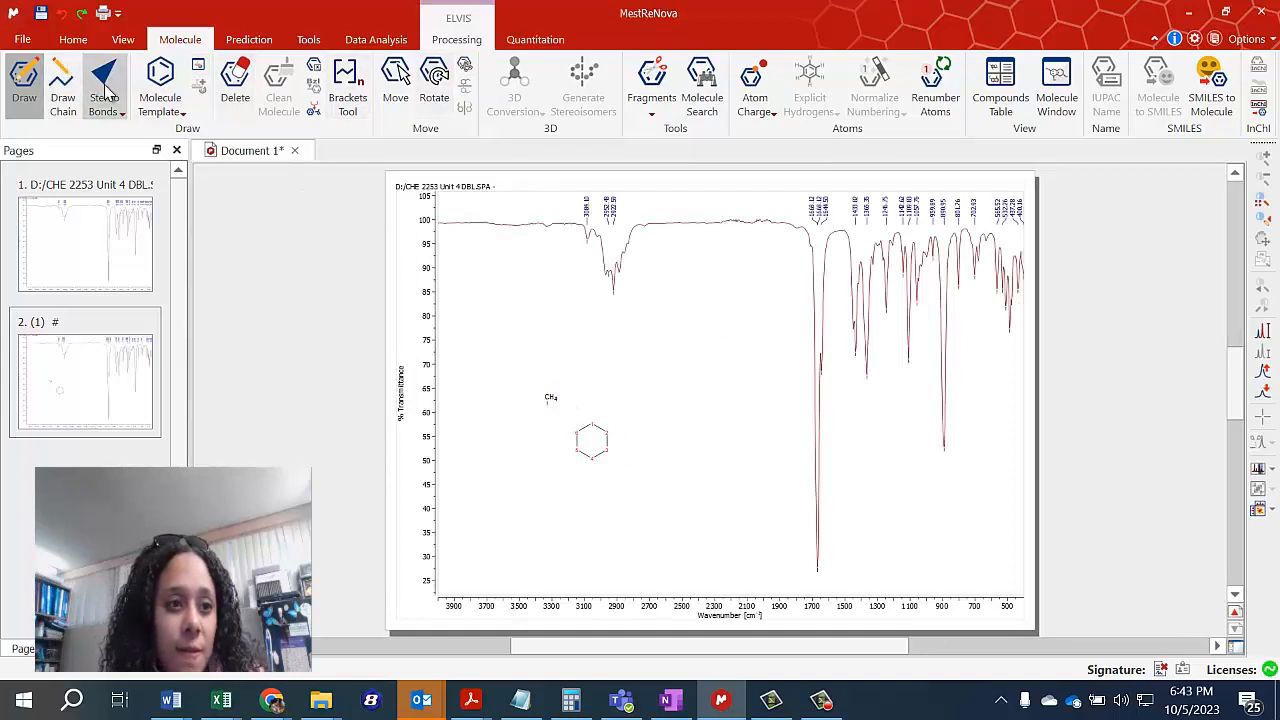
# Undo the accidental bond on the stray CH4 atom and erase the atom with the molecule Delete tool.
pyautogui.click(73, 39)
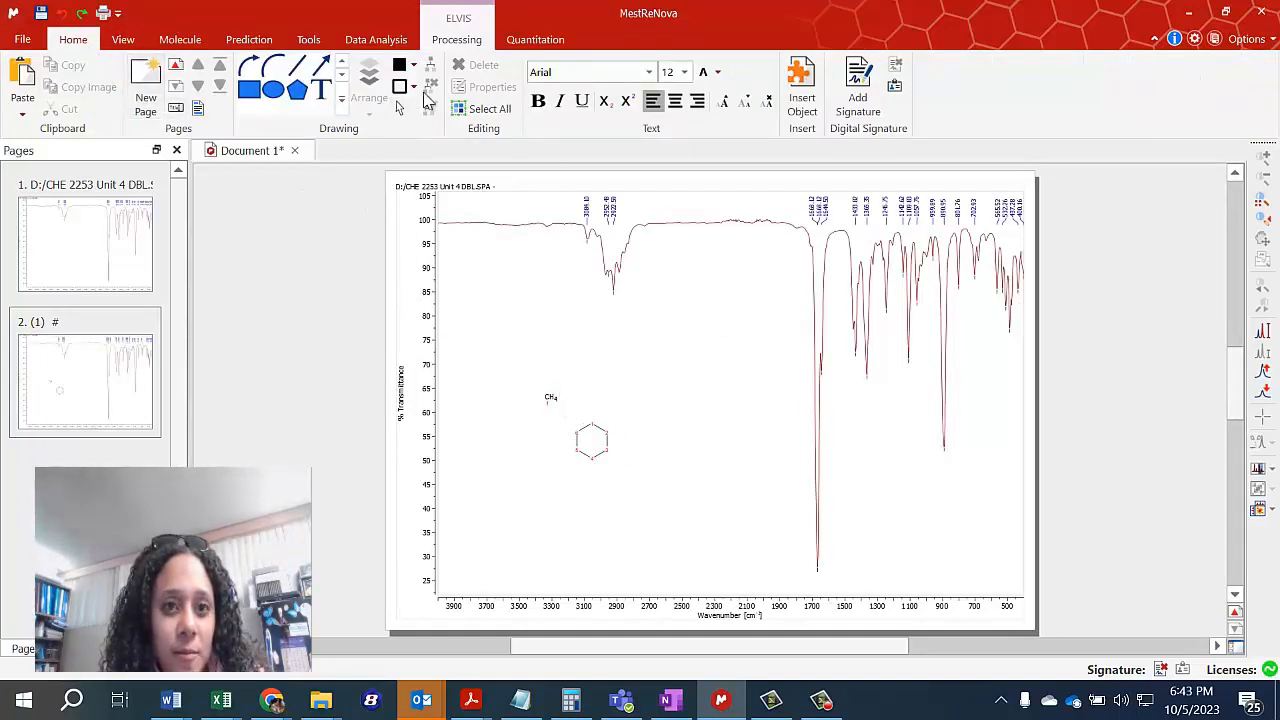
pyautogui.click(180, 39)
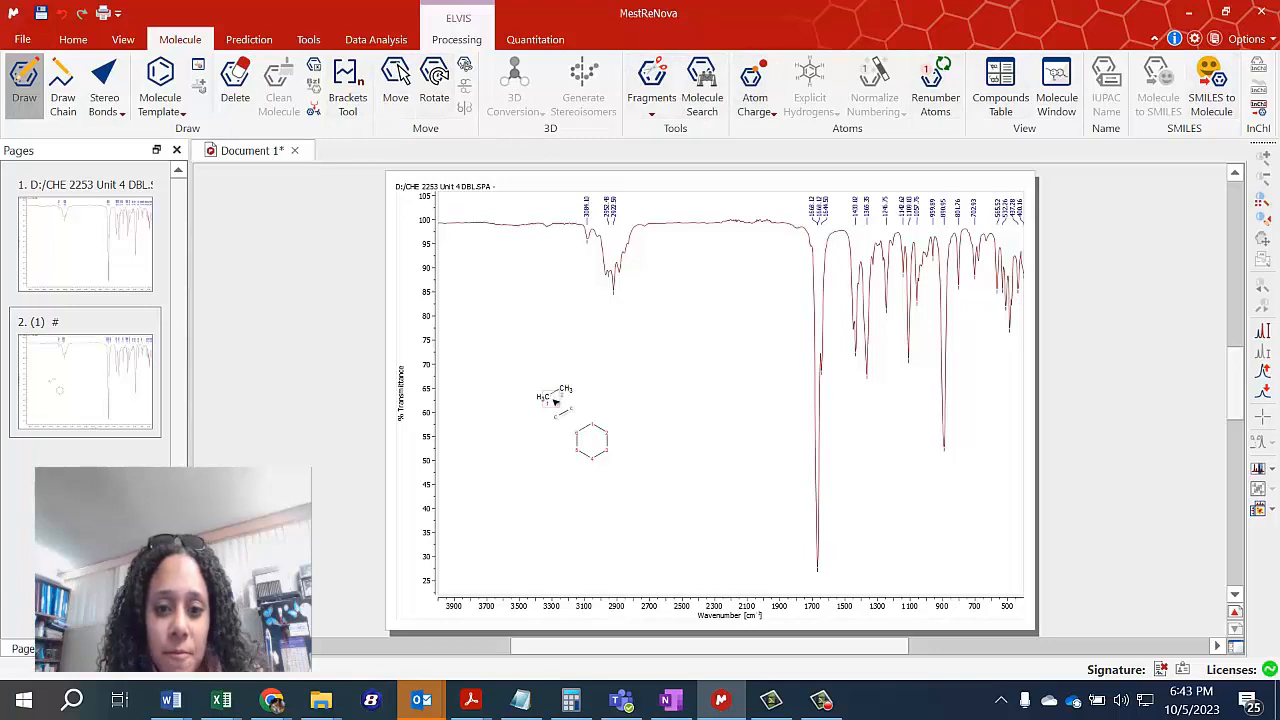
pyautogui.rightClick(554, 398)
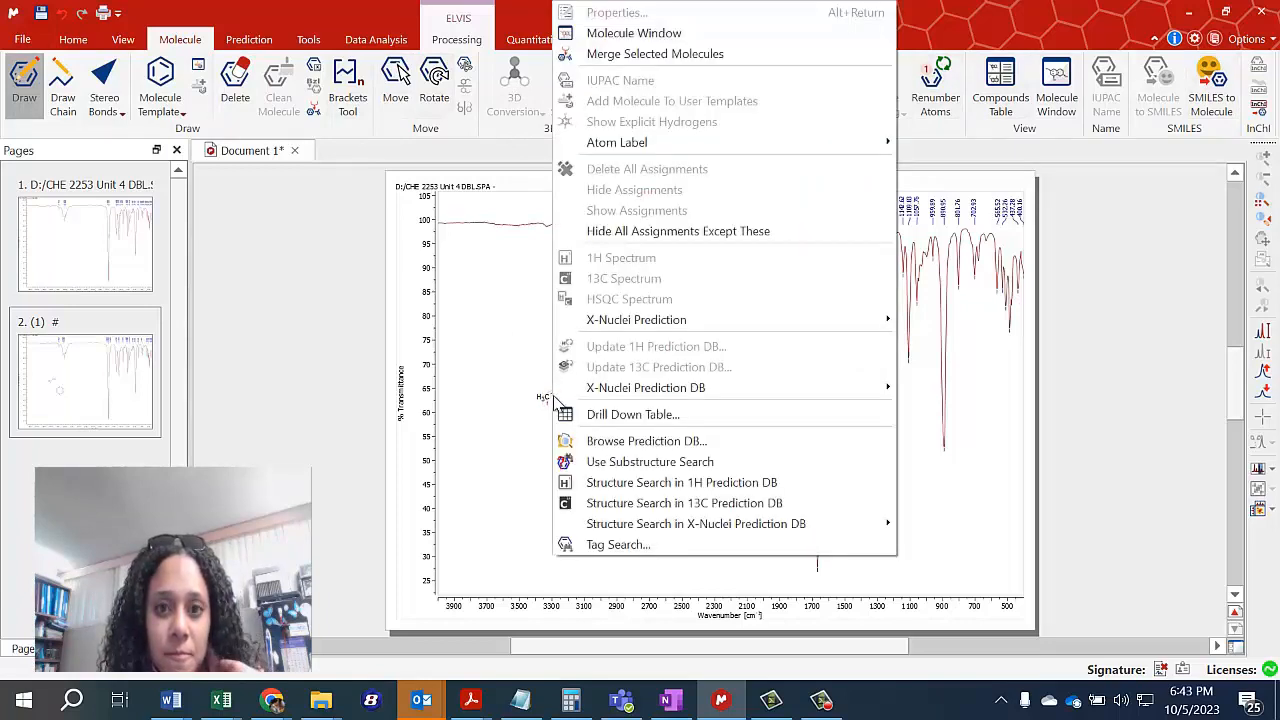
pyautogui.click(516, 368)
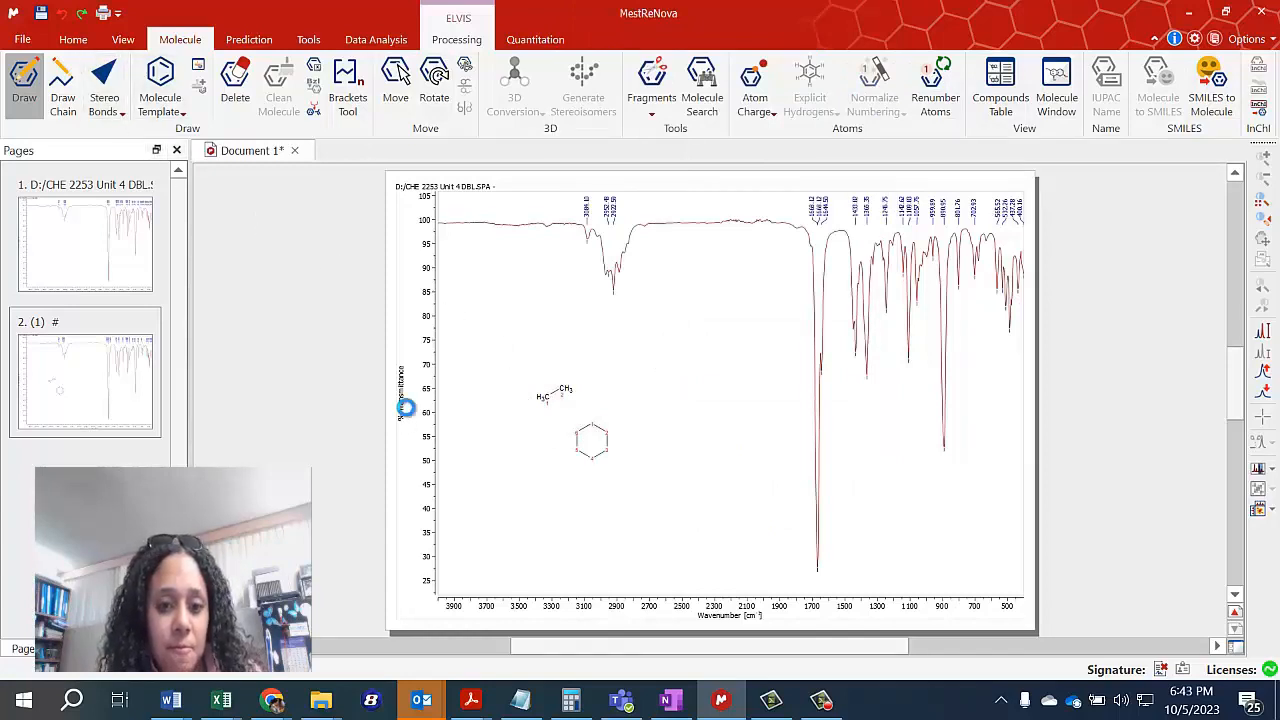
pyautogui.hotkey('ctrl', 'z')
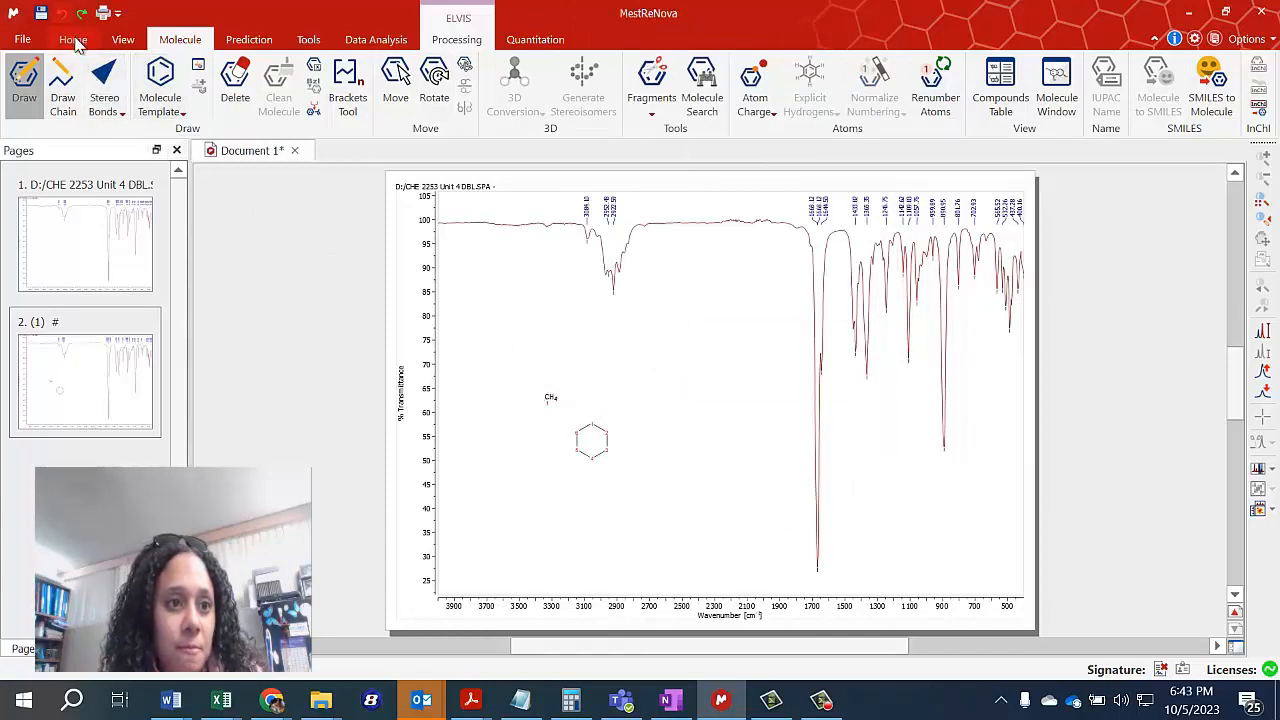
pyautogui.click(235, 85)
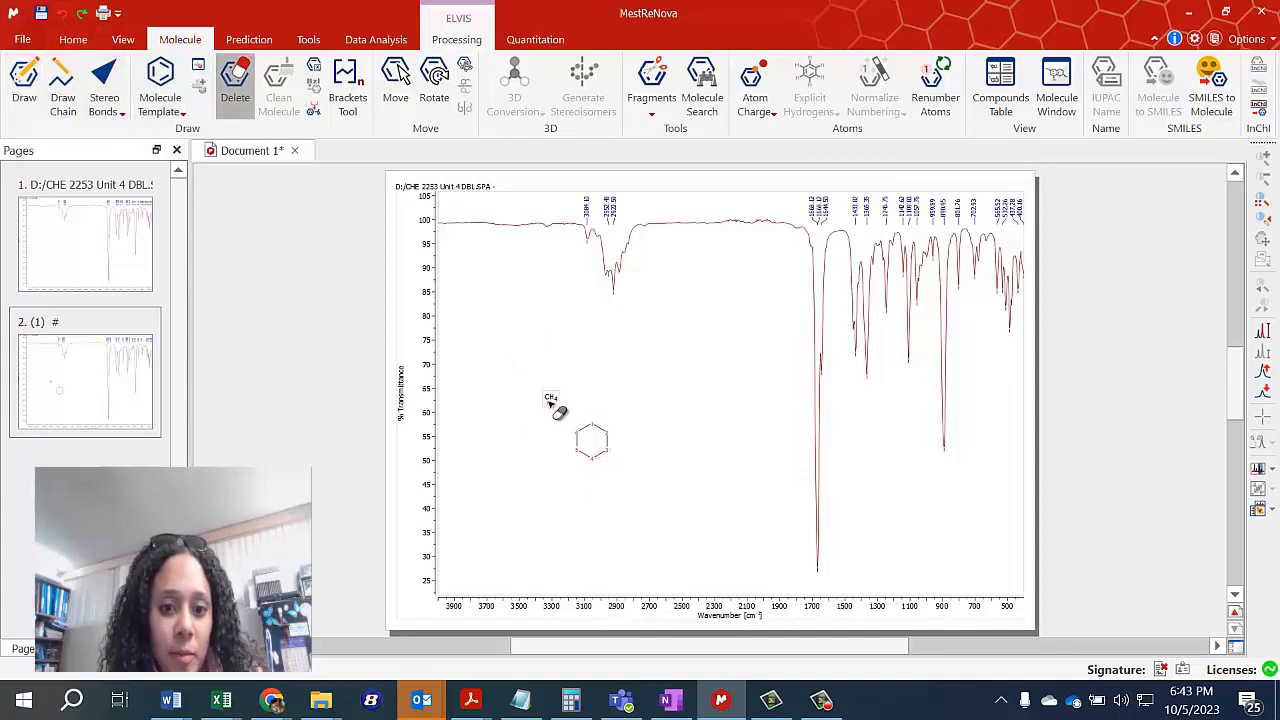
pyautogui.click(553, 404)
# Build carvone on the ring with a methyl group, an isopropenyl group, a ring double bond and a carbonyl oxygen, and clean the molecule.
pyautogui.click(24, 85)
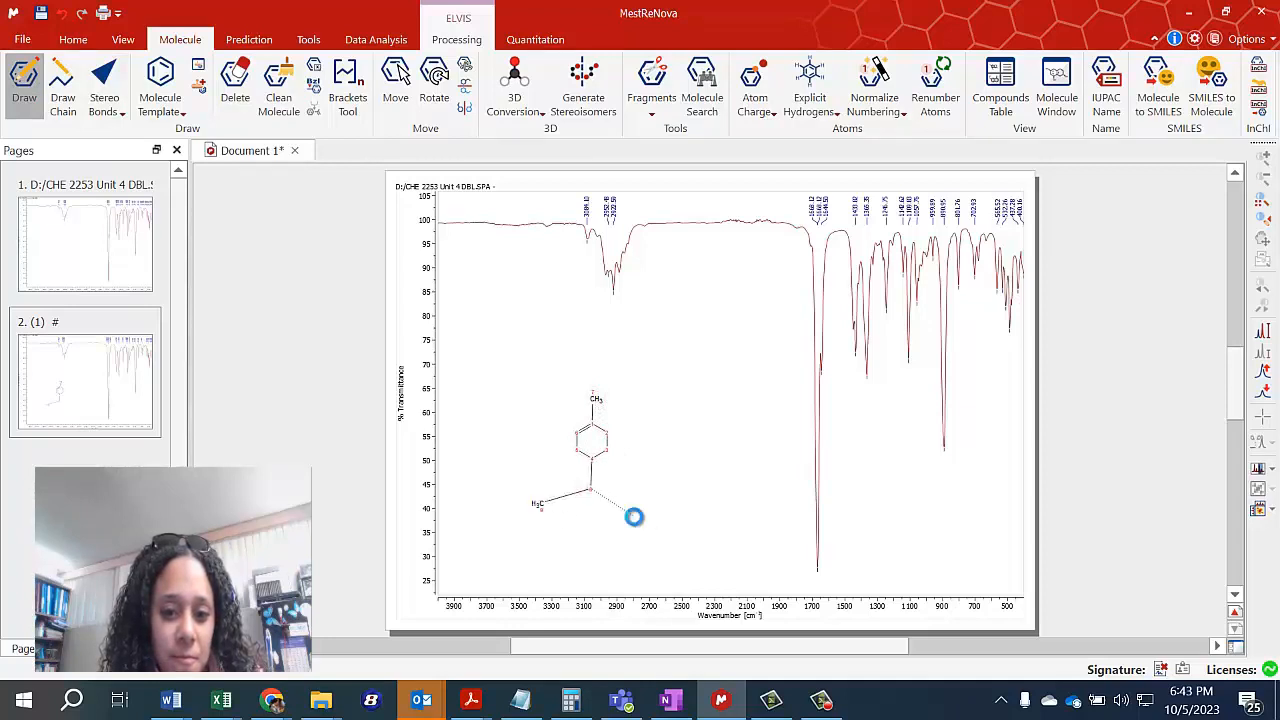
pyautogui.click(575, 492)
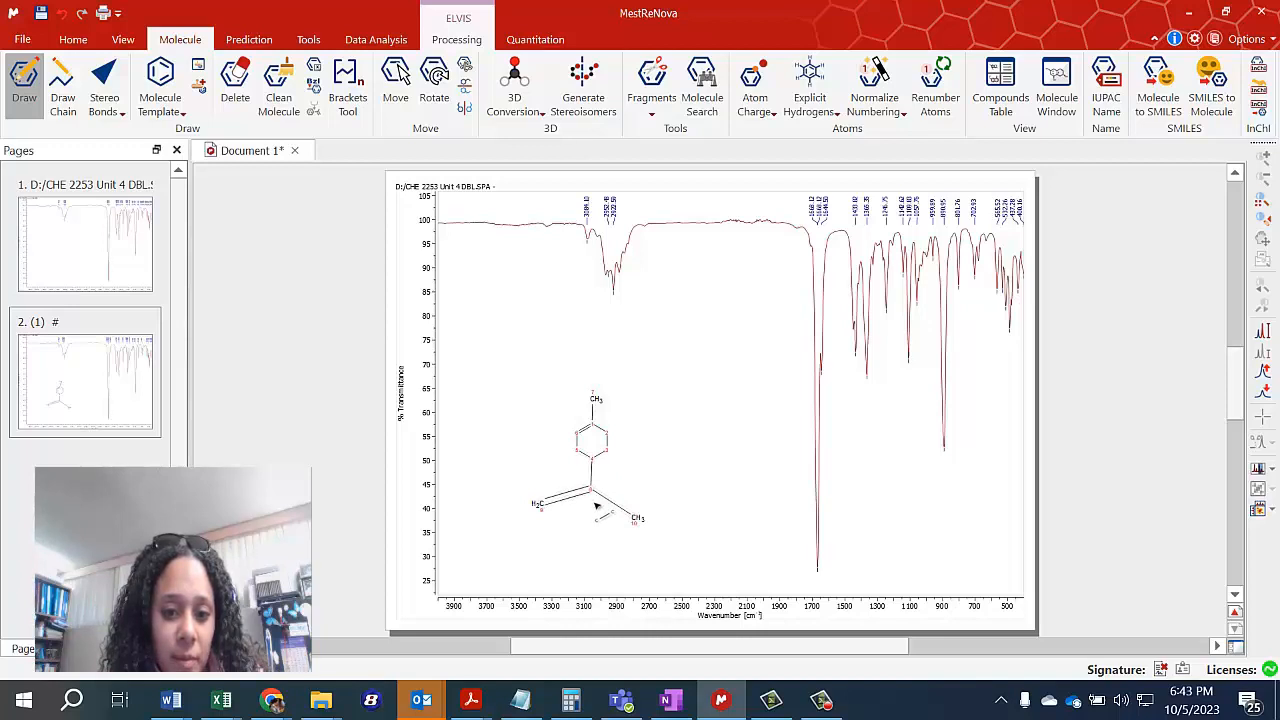
pyautogui.moveTo(612, 437); pyautogui.dragTo(668, 414)
pyautogui.click(645, 428)
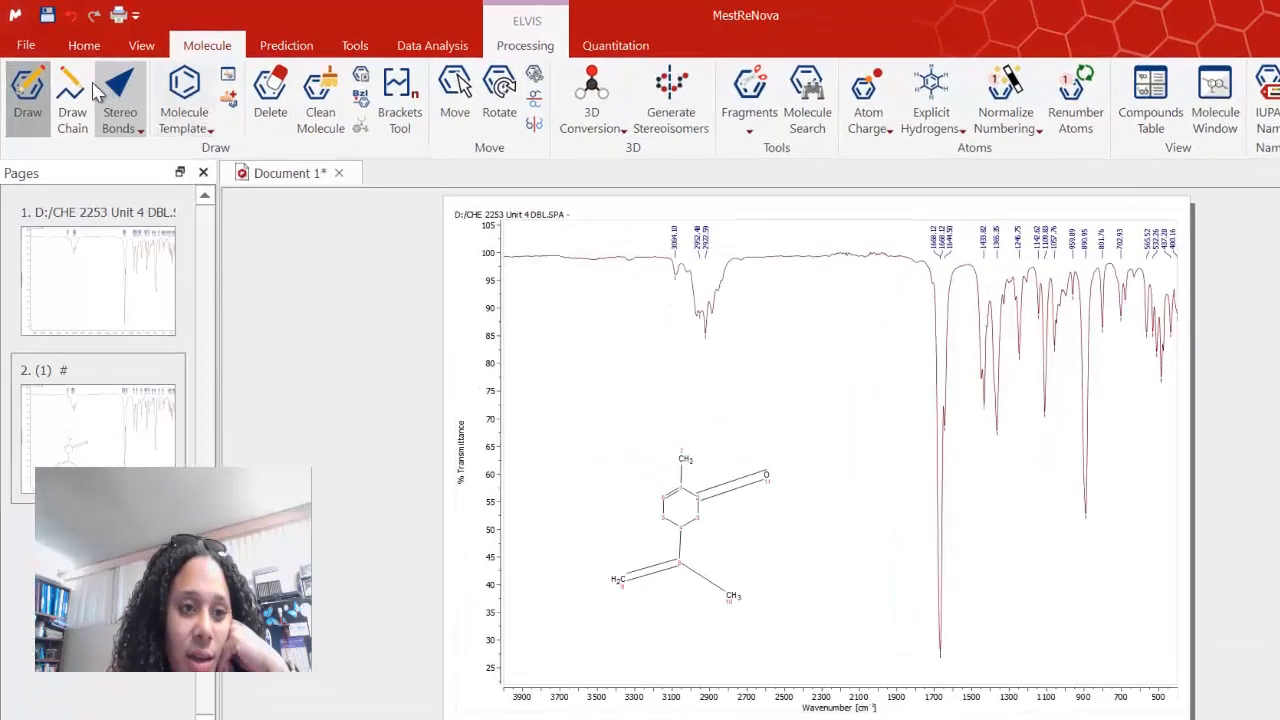
pyautogui.click(320, 100)
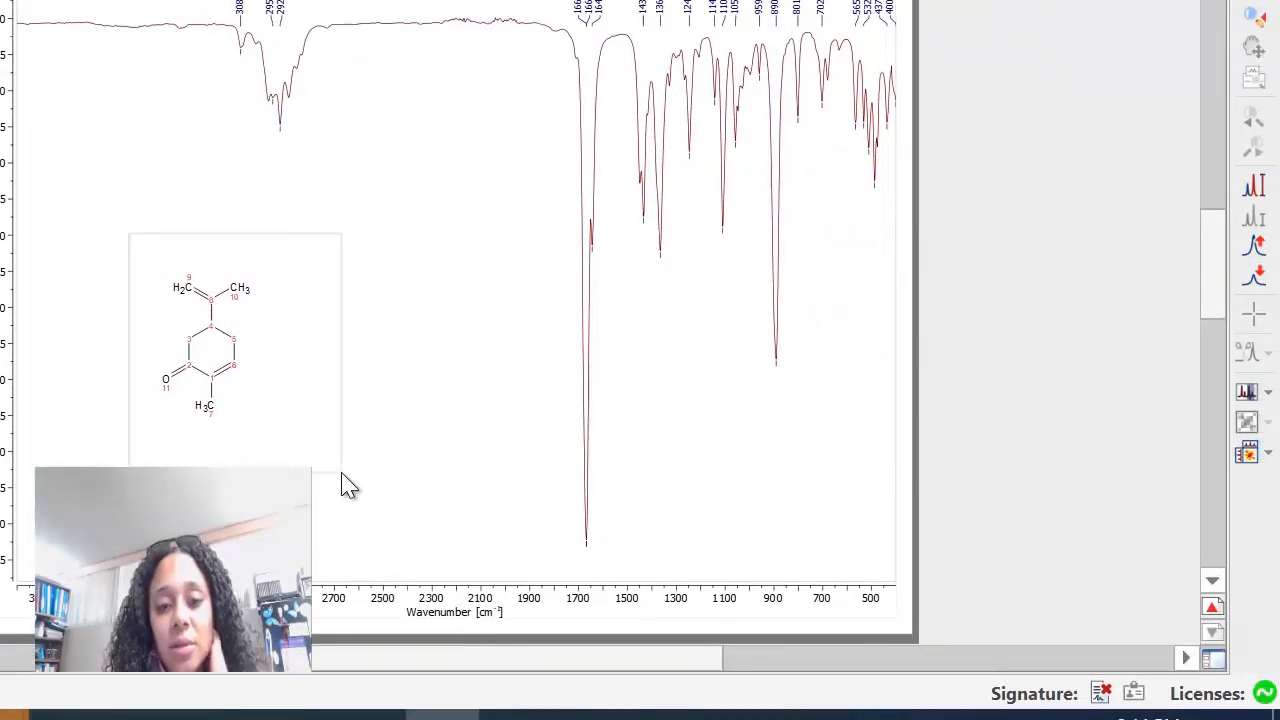
# Delete the whole drawn carvone structure from the spectrum.
pyautogui.click(337, 470)
pyautogui.press('Delete')
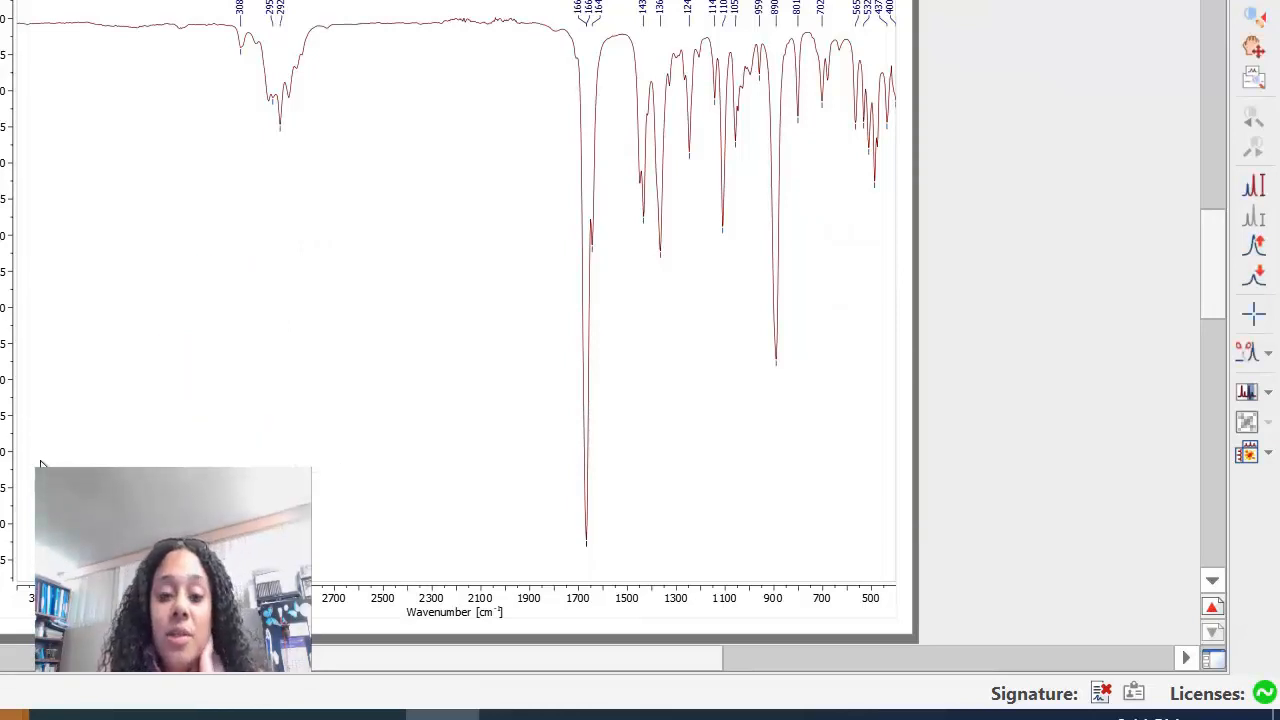
# Copy the labelled IR spectrum from the page and switch to a maximized OneNote window.
pyautogui.rightClick(232, 323)
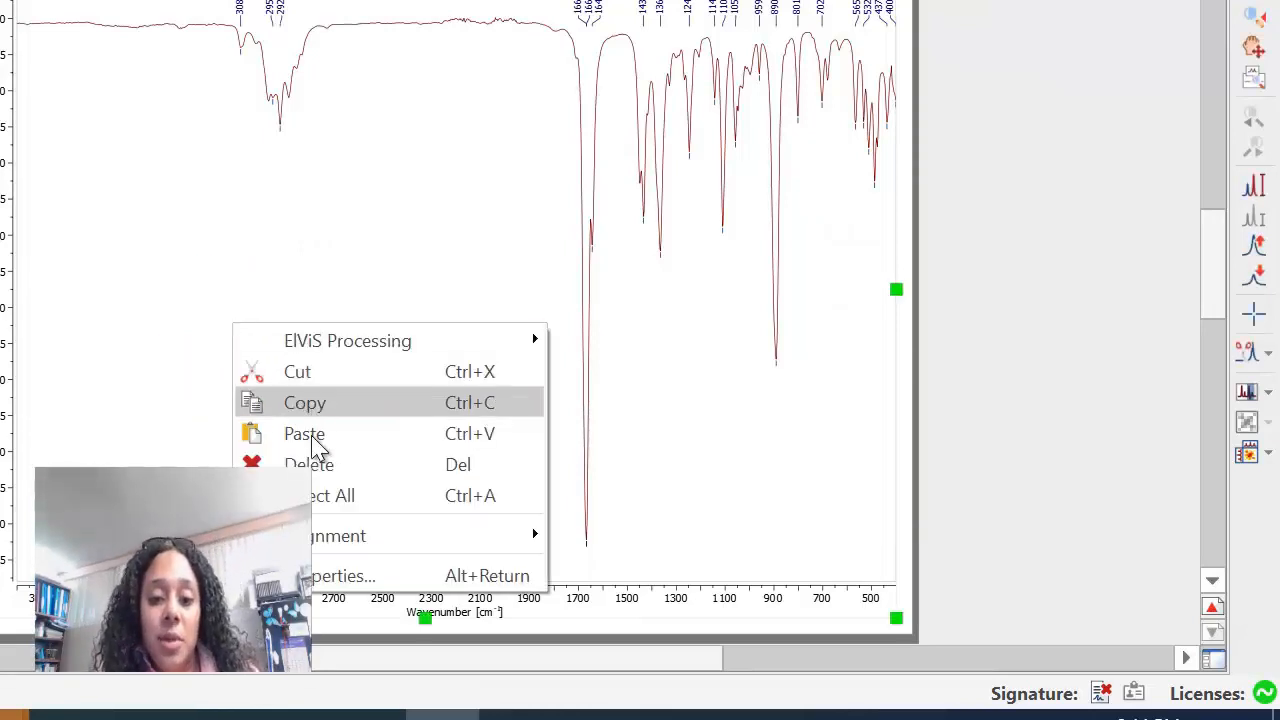
pyautogui.click(314, 494)
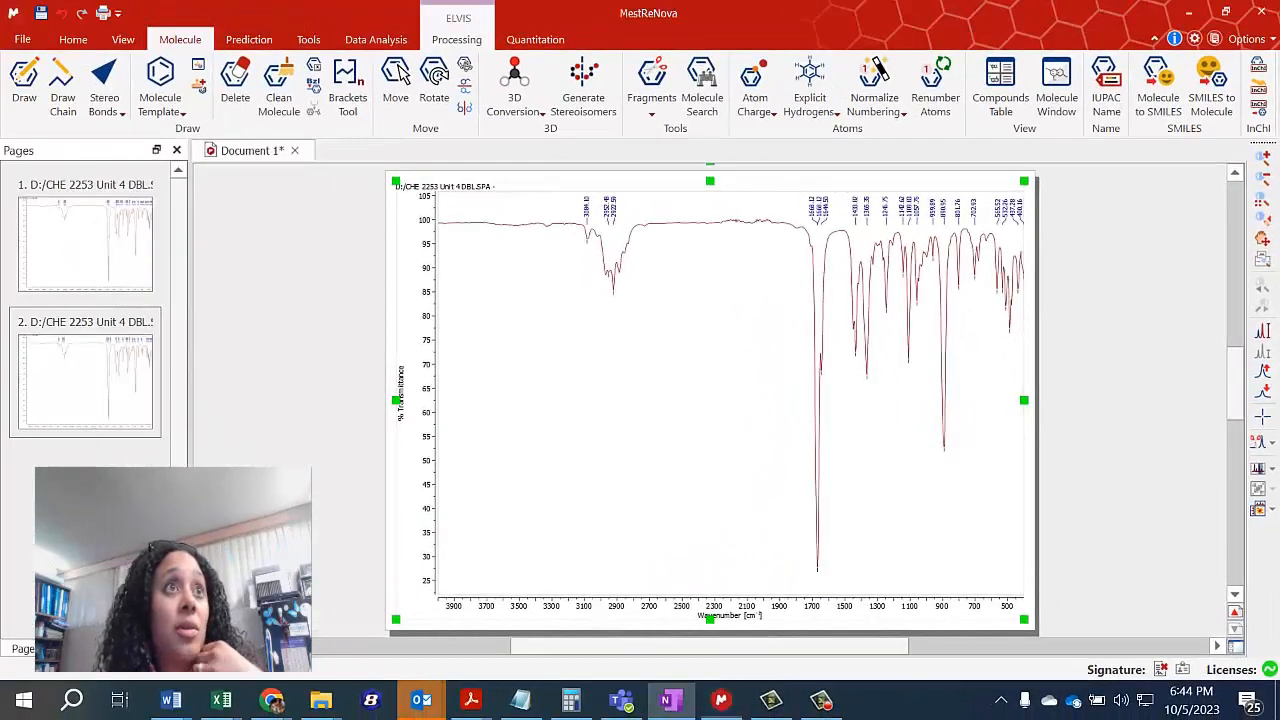
pyautogui.moveTo(463, 716); pyautogui.dragTo(450, 3)
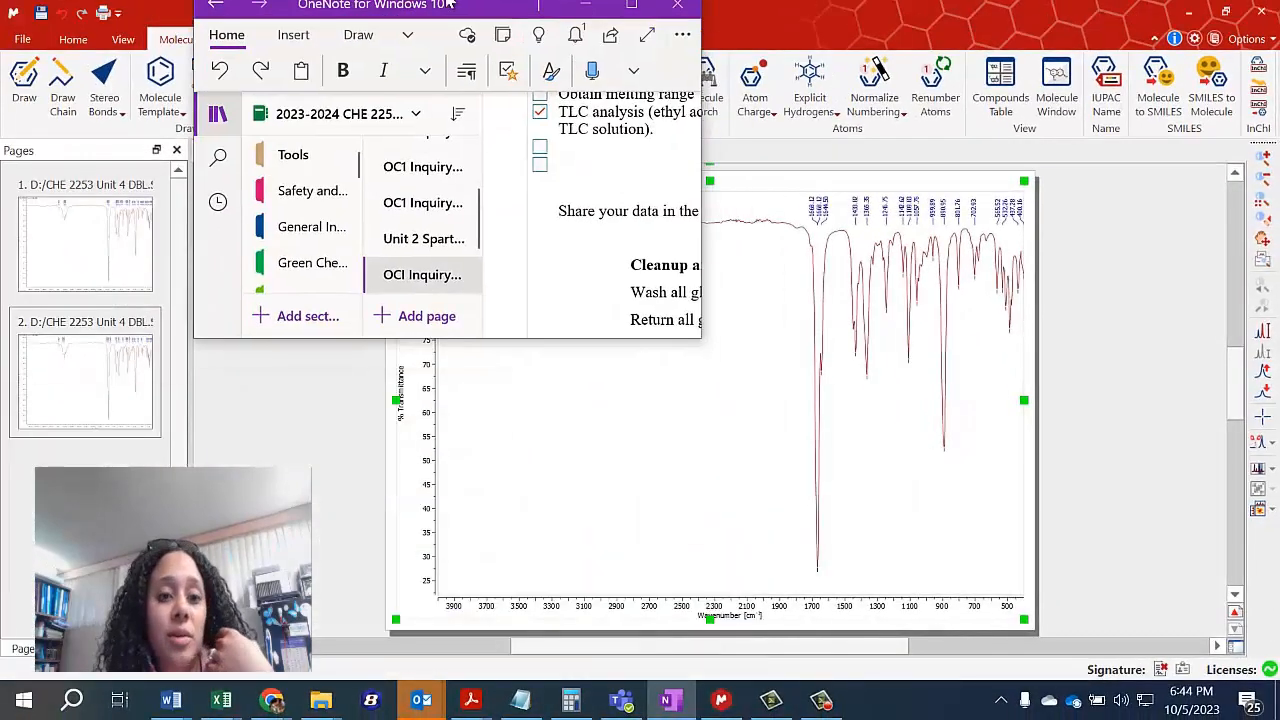
pyautogui.doubleClick(450, 3)
# Open the OCI Inquiry 4 page in the student's notebook section.
pyautogui.click(120, 457)
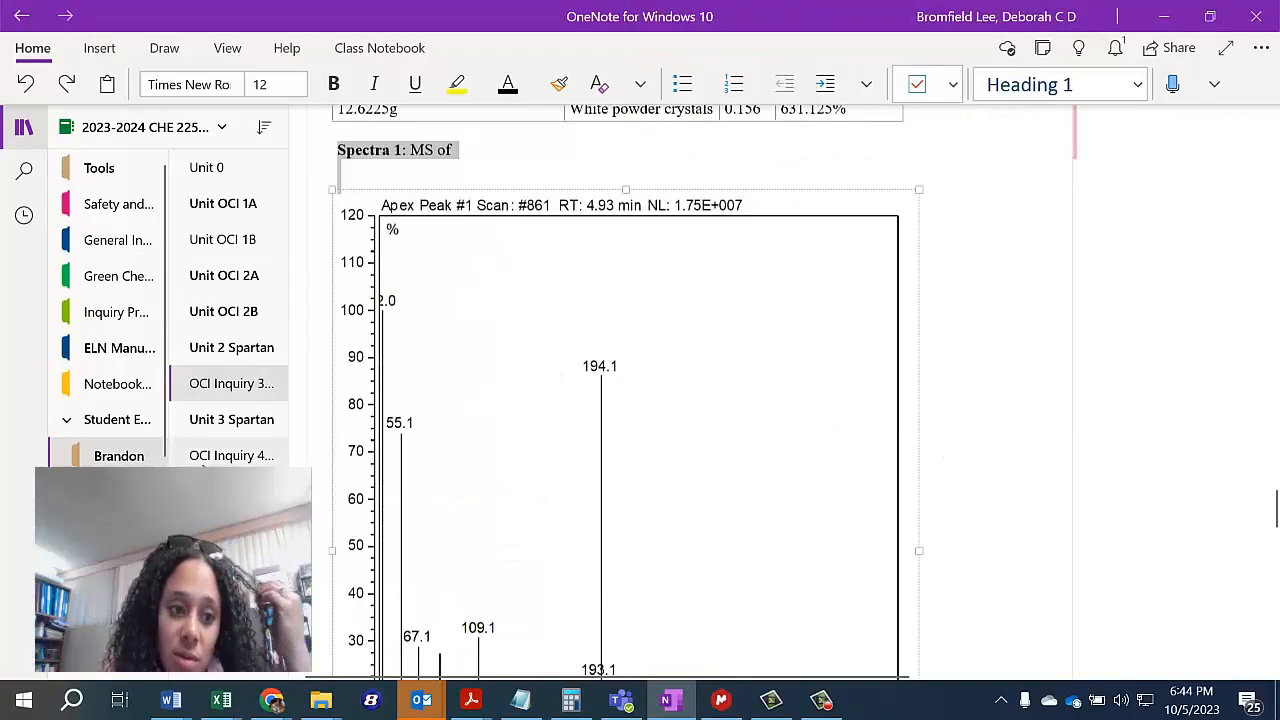
pyautogui.click(231, 455)
pyautogui.scroll(4, 544, 434)
pyautogui.scroll(15, 544, 434)
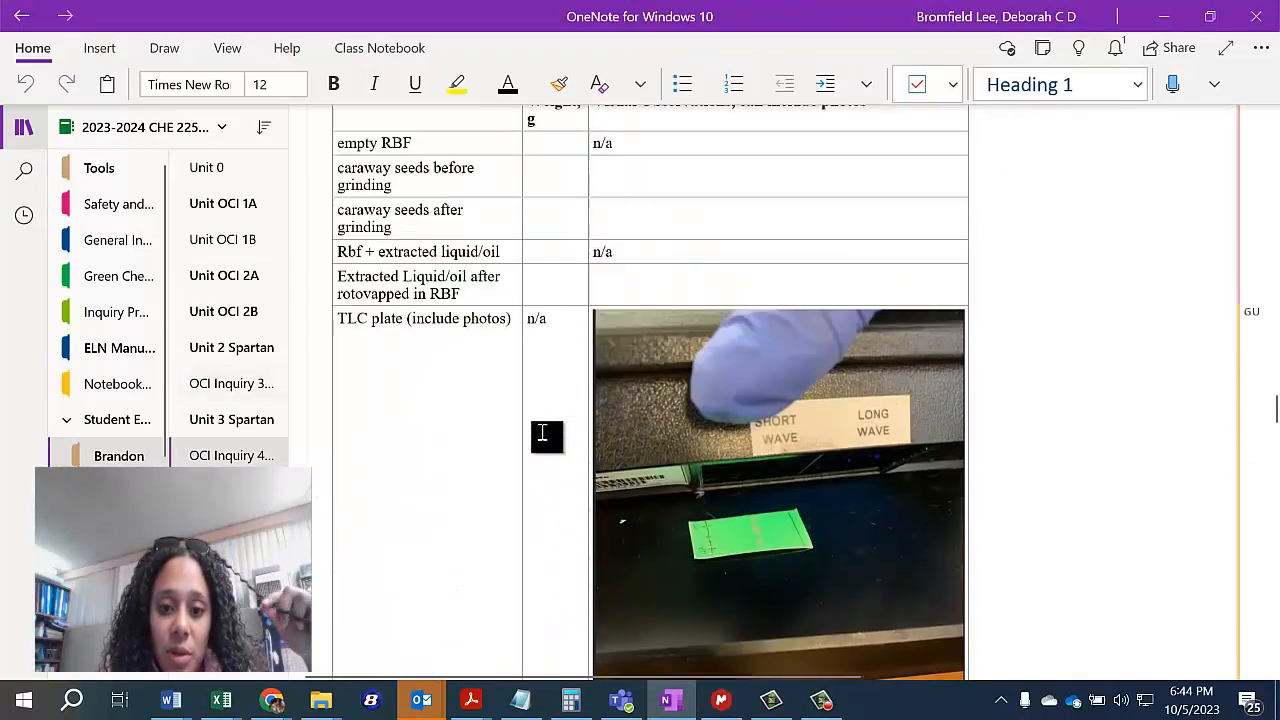
# Replace the old IR spectrum above the ThermoScientific iS5 FT IR line with the copied labelled spectrum.
pyautogui.scroll(-5, 534, 434)
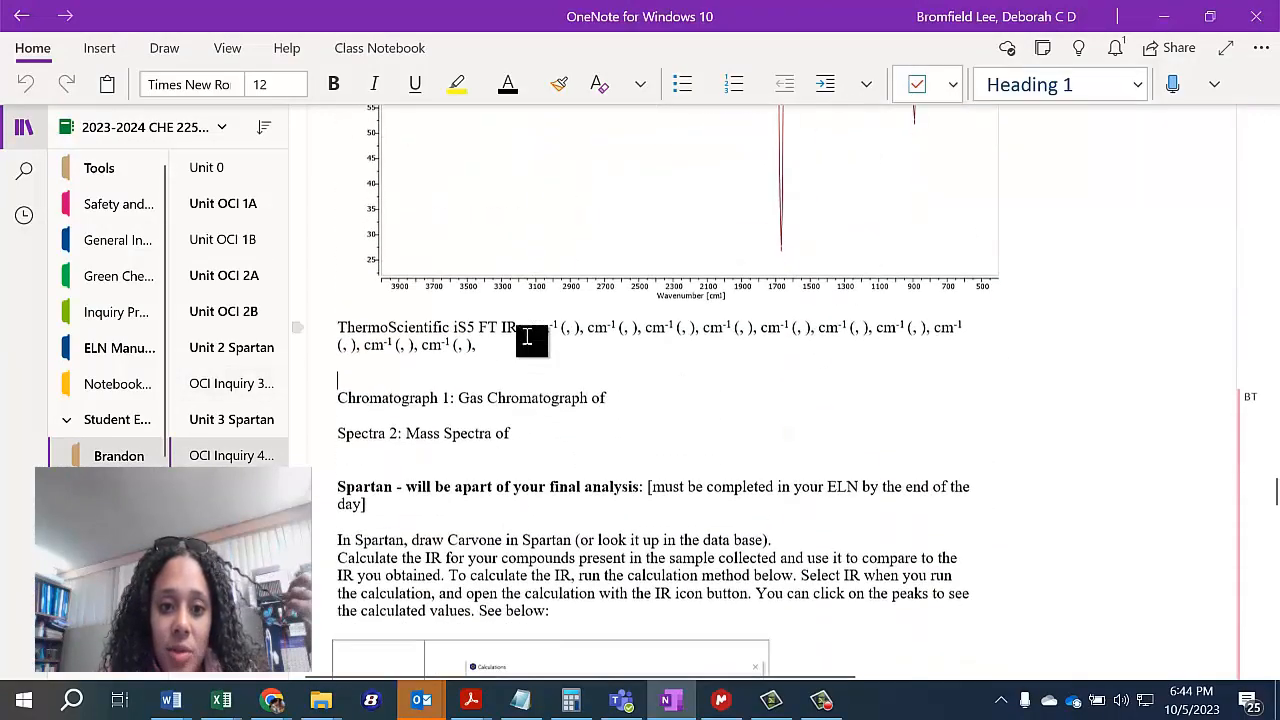
pyautogui.scroll(1, 528, 340)
pyautogui.scroll(-2, 528, 340)
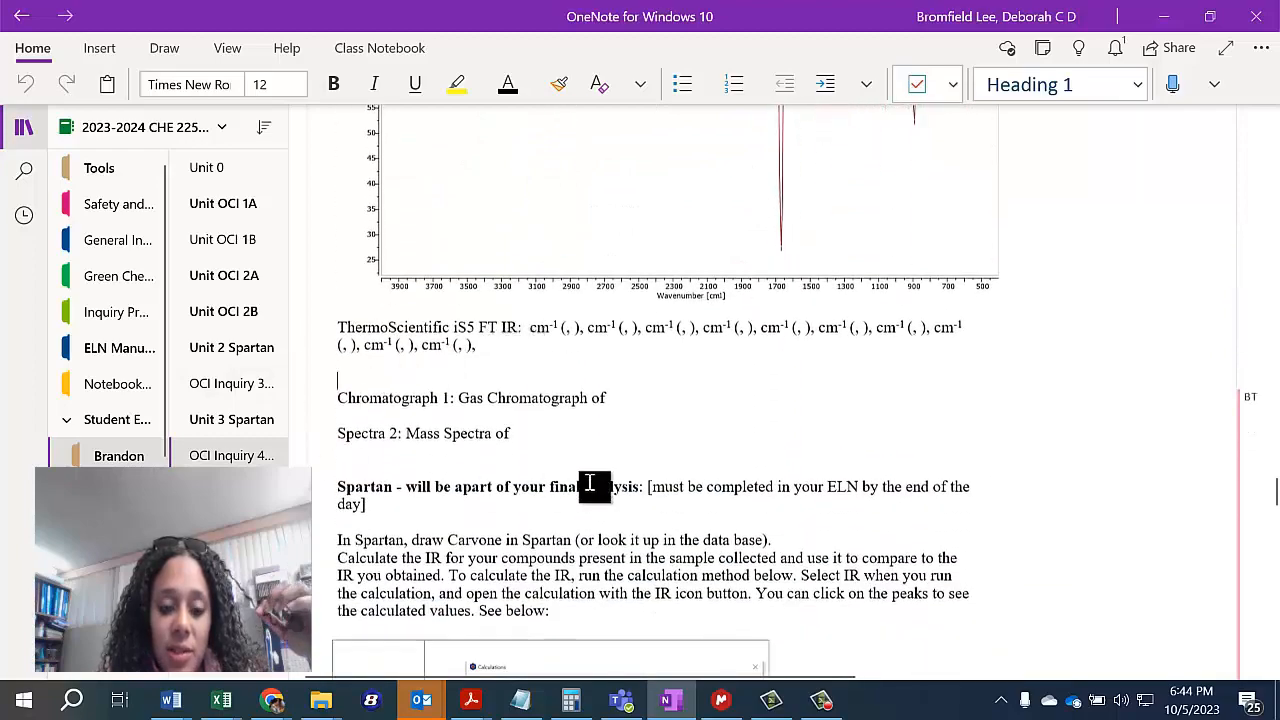
pyautogui.scroll(-3, 369, 428)
pyautogui.scroll(-5, 460, 450)
pyautogui.scroll(8, 480, 444)
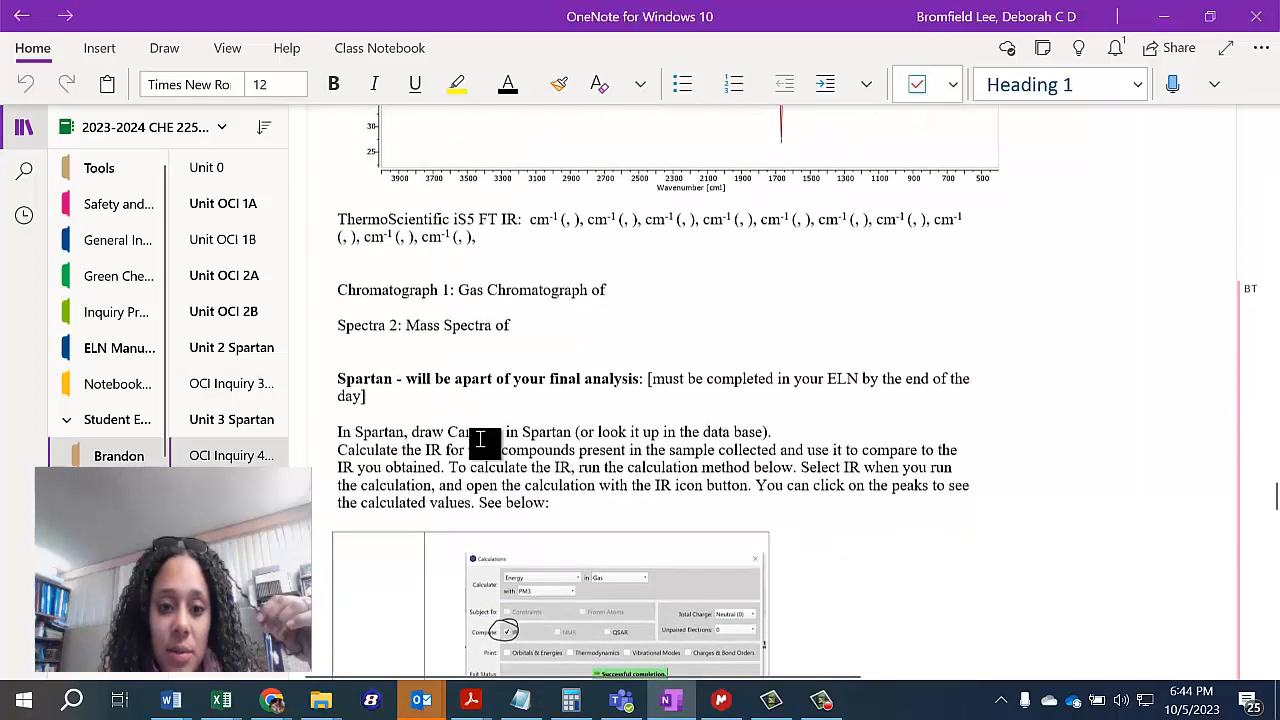
pyautogui.click(679, 456)
pyautogui.press('Delete')
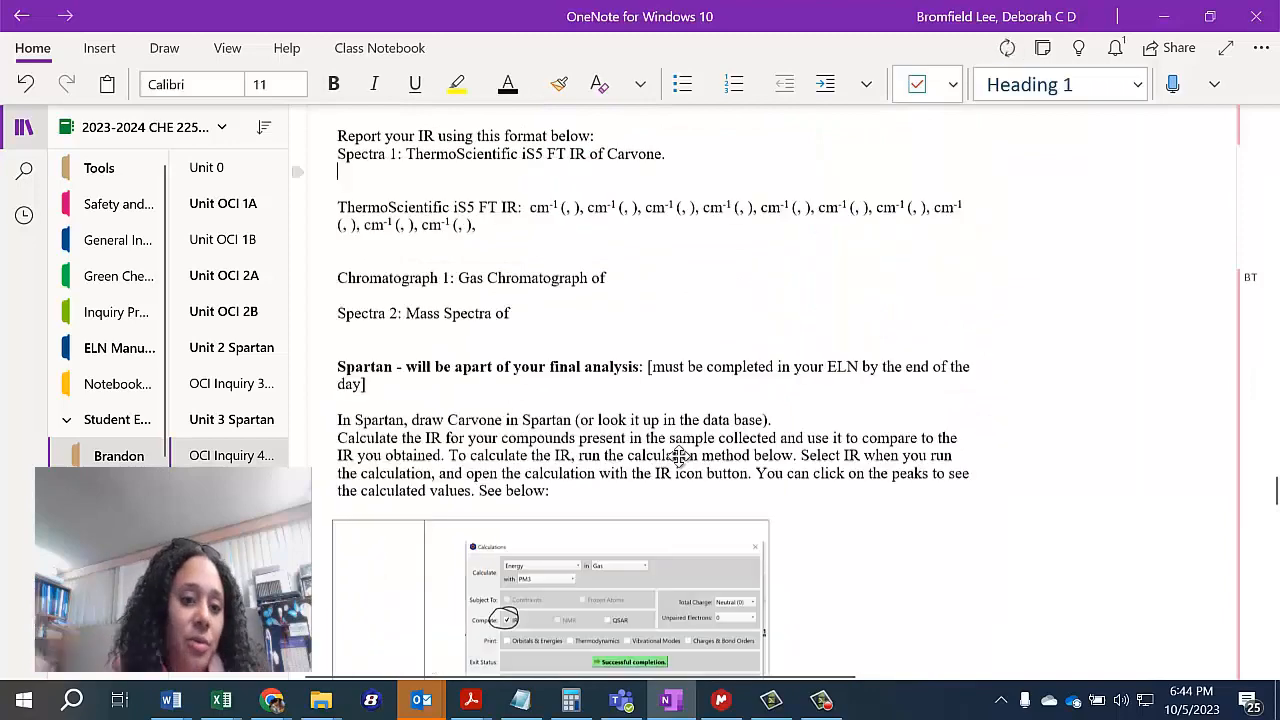
pyautogui.hotkey('ctrl', 'v')
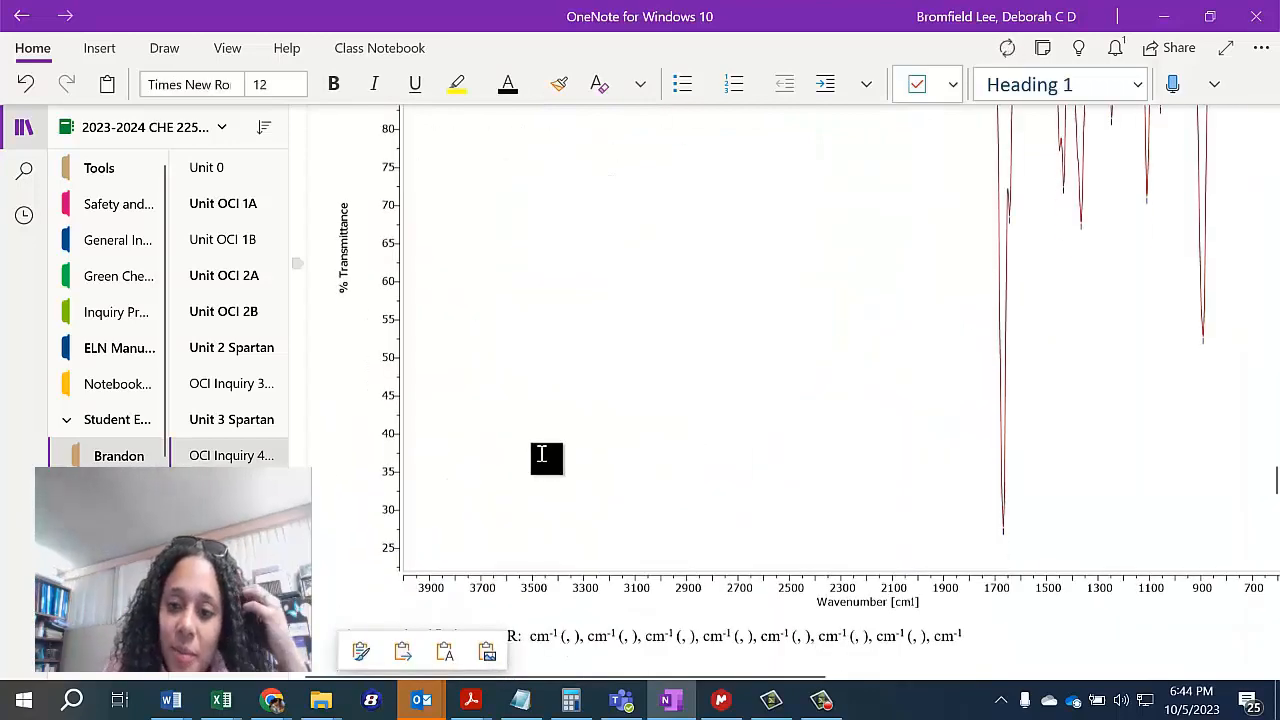
# Enter m as the shape of the first peak in the ThermoScientific iS5 FT IR line below the pasted spectrum.
pyautogui.scroll(3, 692, 385)
pyautogui.scroll(2, 694, 392)
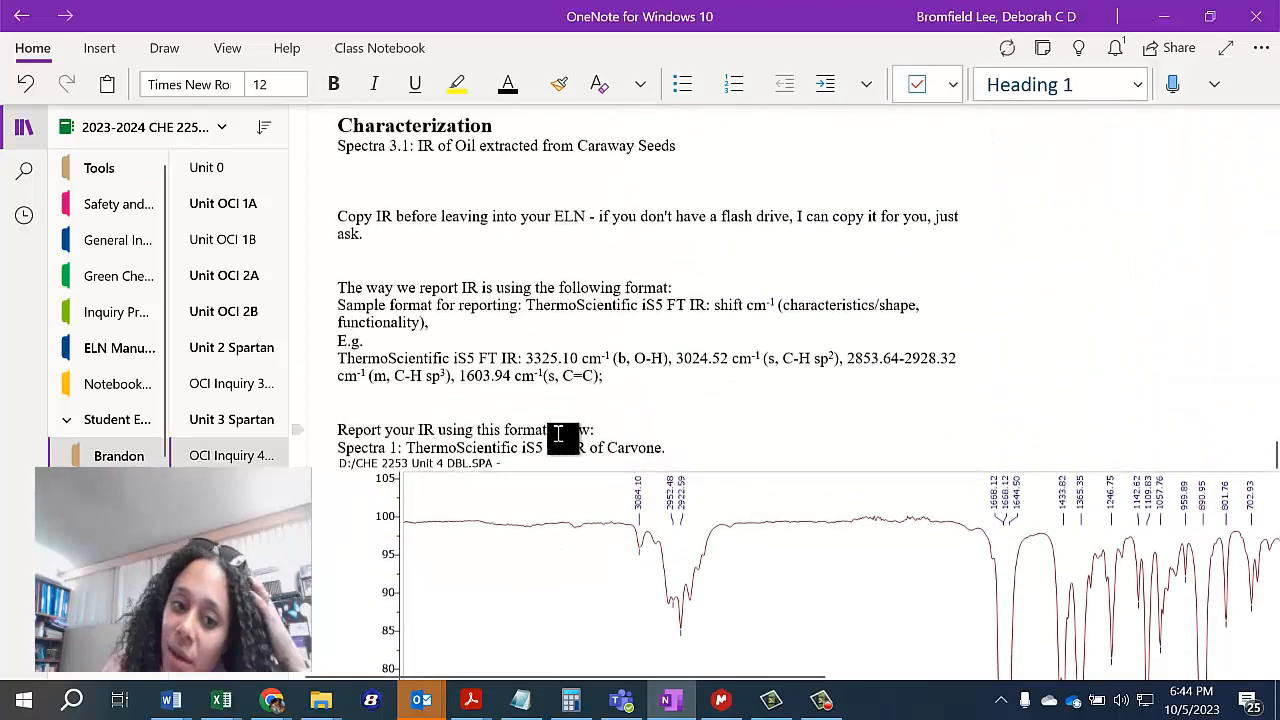
pyautogui.scroll(-6, 556, 440)
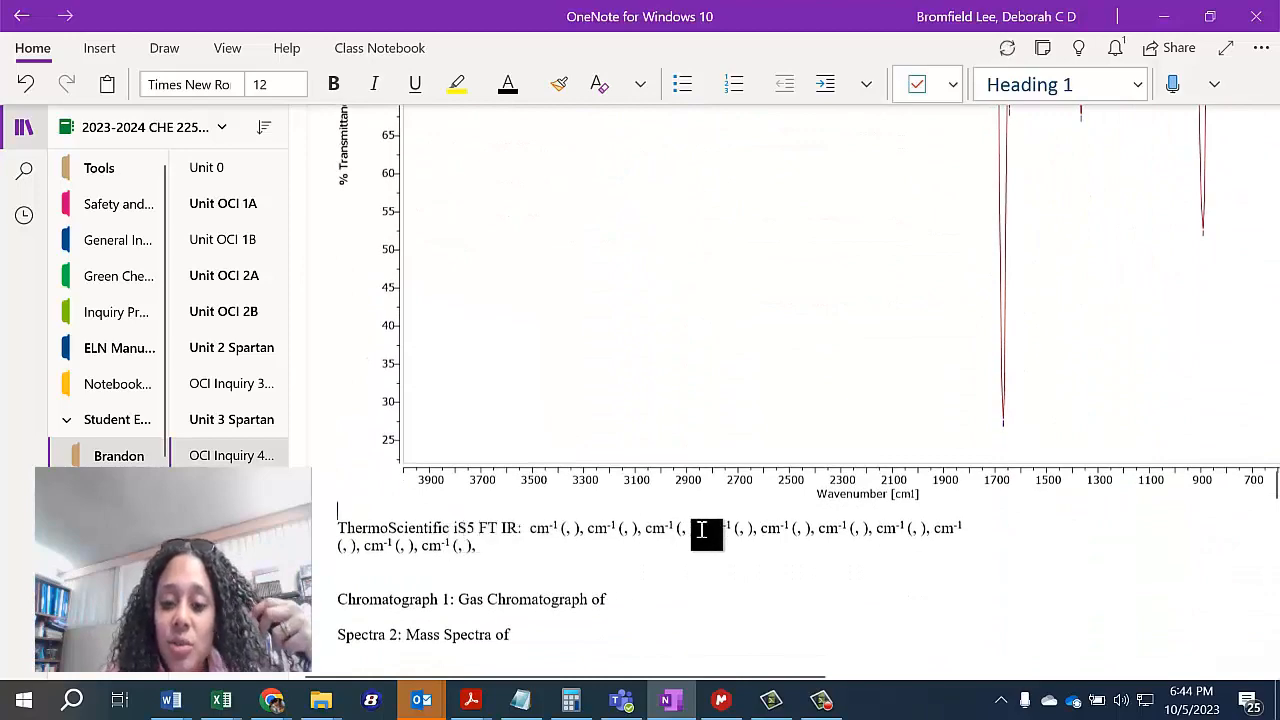
pyautogui.scroll(5, 490, 530)
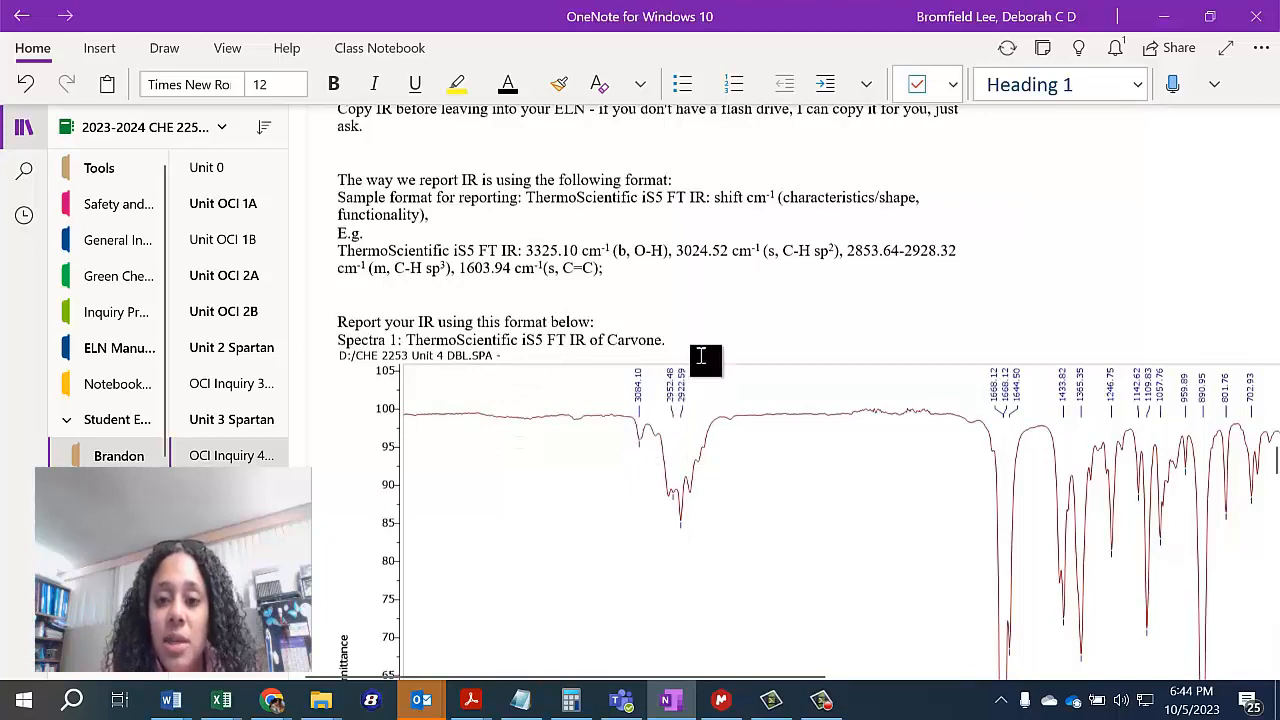
pyautogui.scroll(-5, 648, 548)
pyautogui.scroll(-2, 648, 548)
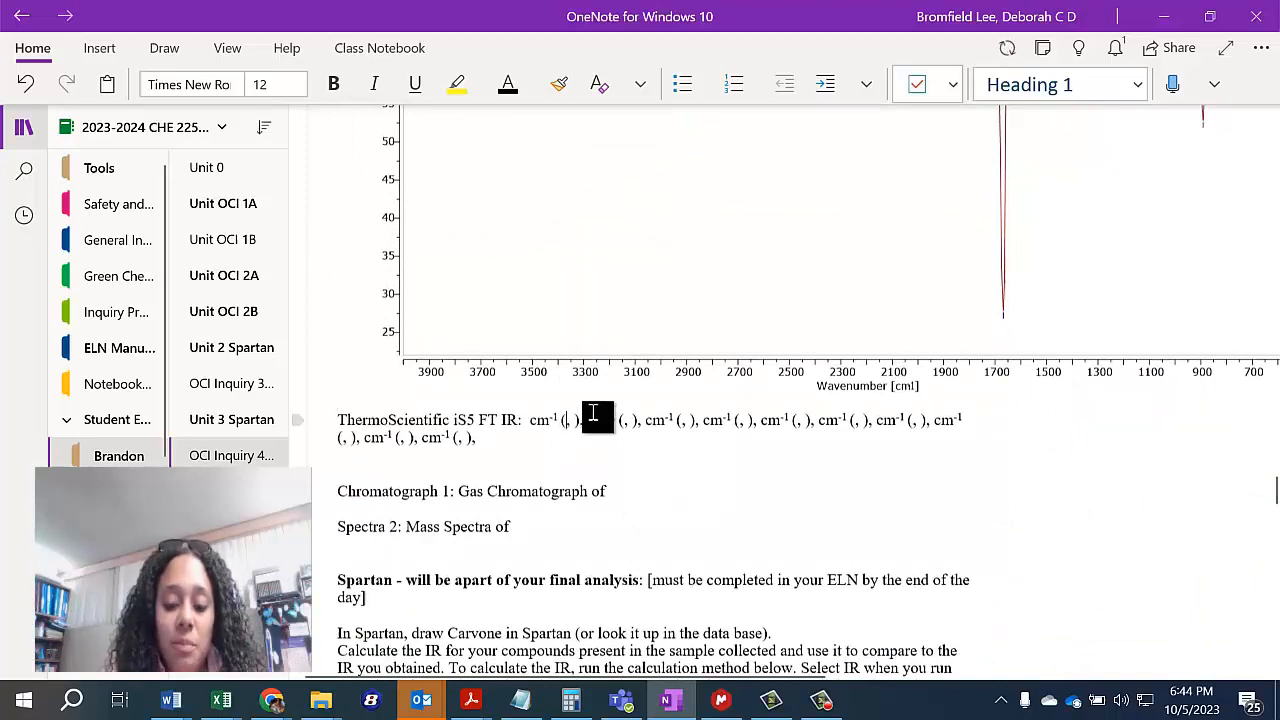
pyautogui.write('m')
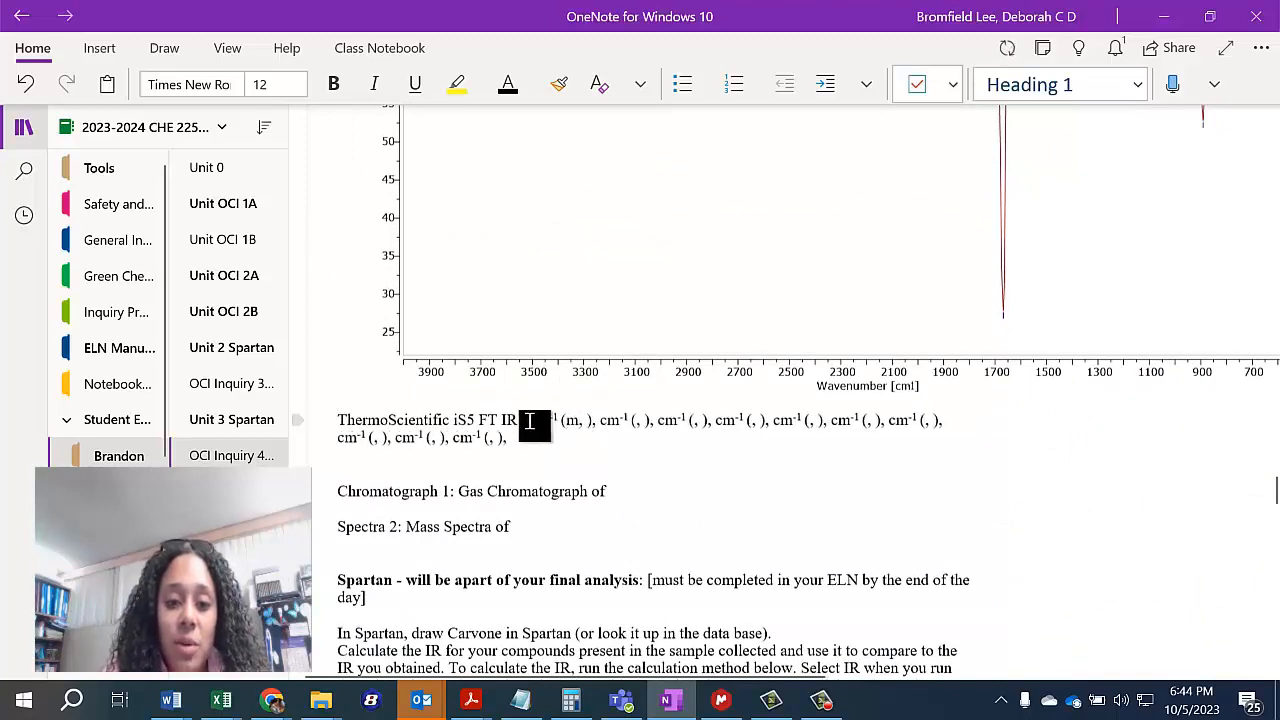
# Compare the peak labels on the pasted carvone spectrum with the entries in the IR reporting line.
pyautogui.scroll(6, 549, 408)
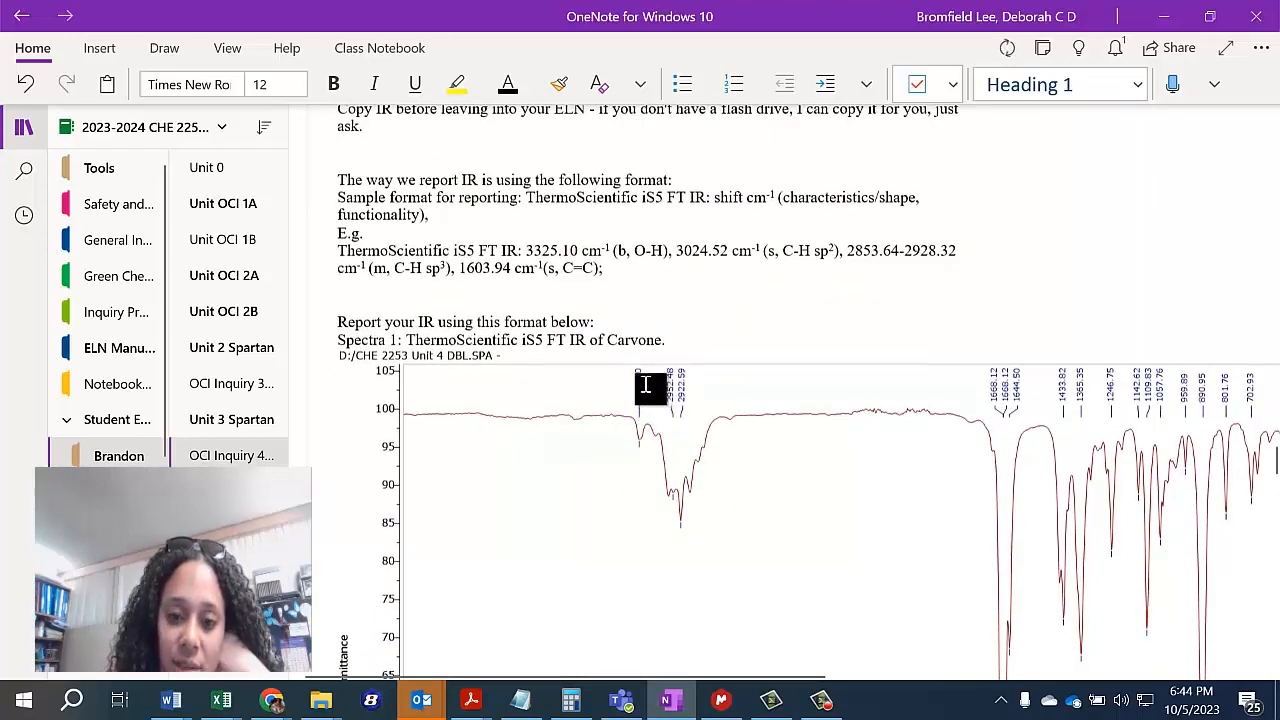
pyautogui.scroll(-4, 674, 540)
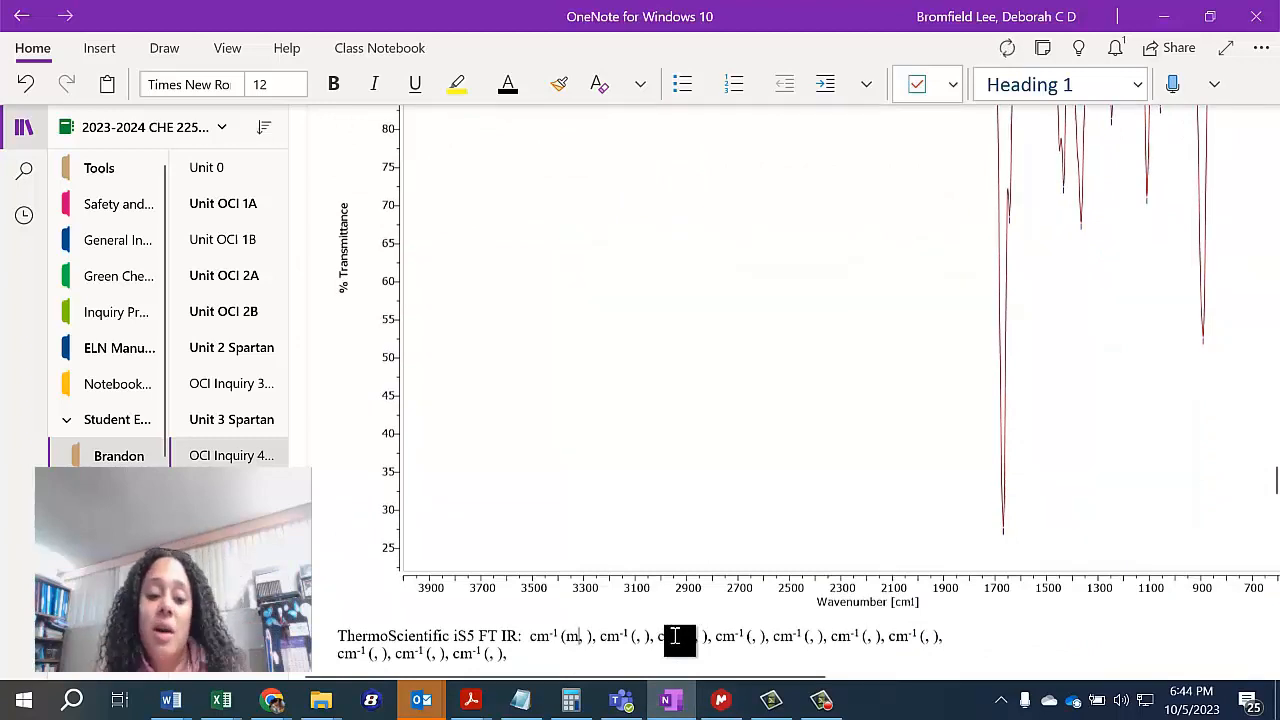
pyautogui.scroll(3, 551, 534)
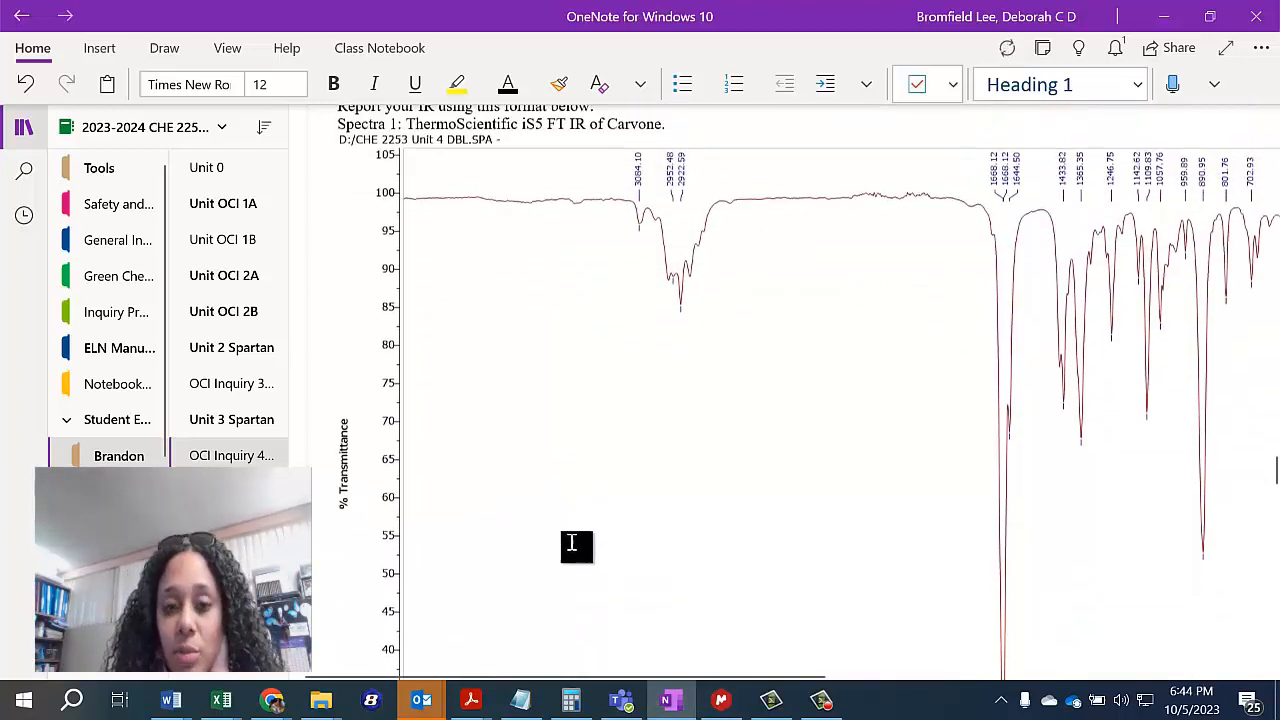